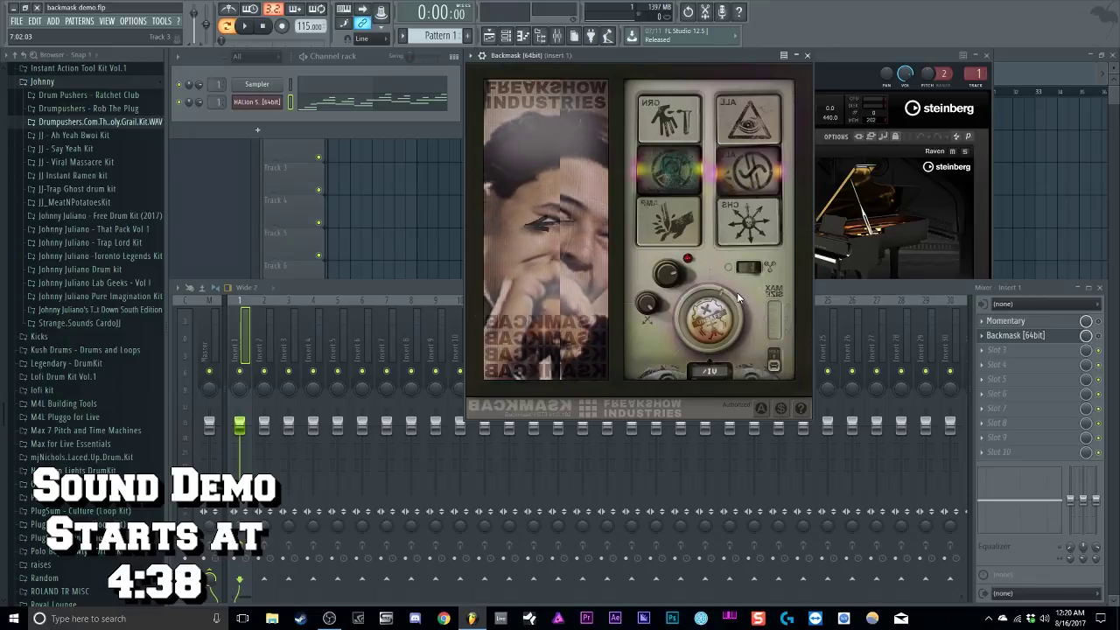
# Step: Bring the HALion Sonic instrument window forward and return to the Backmask effect in insert 1's slot 2
pyautogui.click(857, 55)
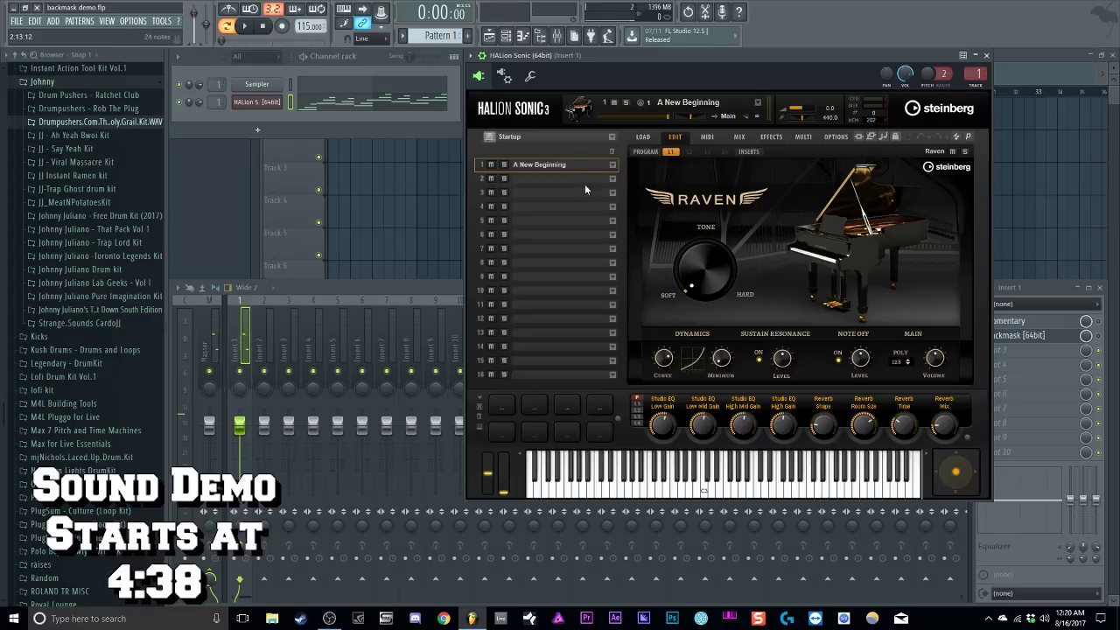
pyautogui.click(1053, 294)
pyautogui.click(1048, 342)
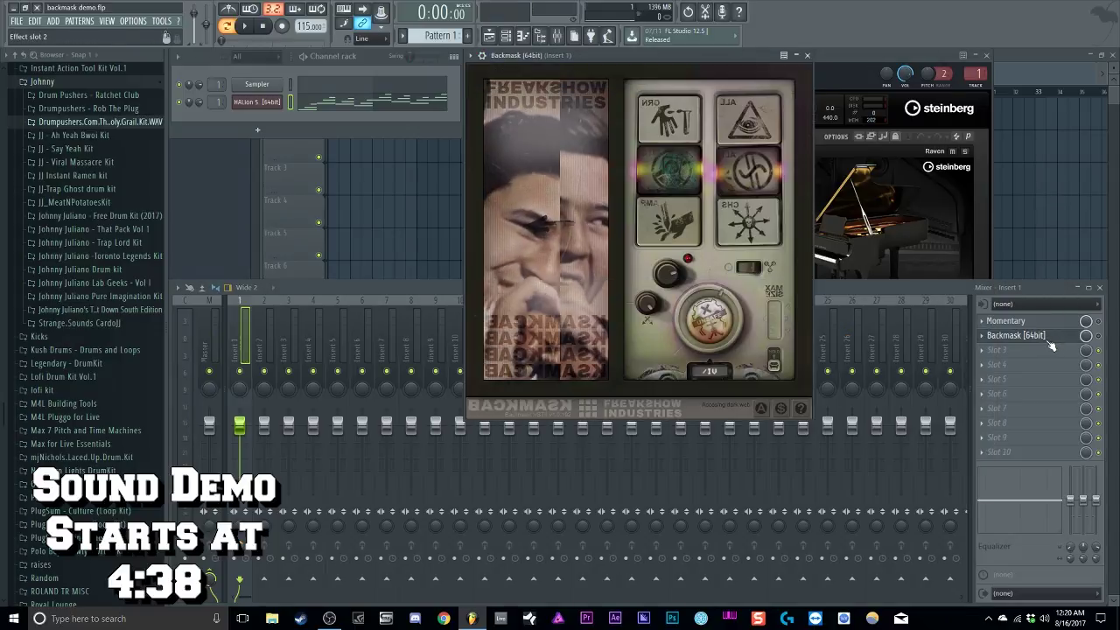
# Step: Play Pattern 1 to hear it through Backmask and stop playback
pyautogui.click(718, 54)
pyautogui.click(248, 28)
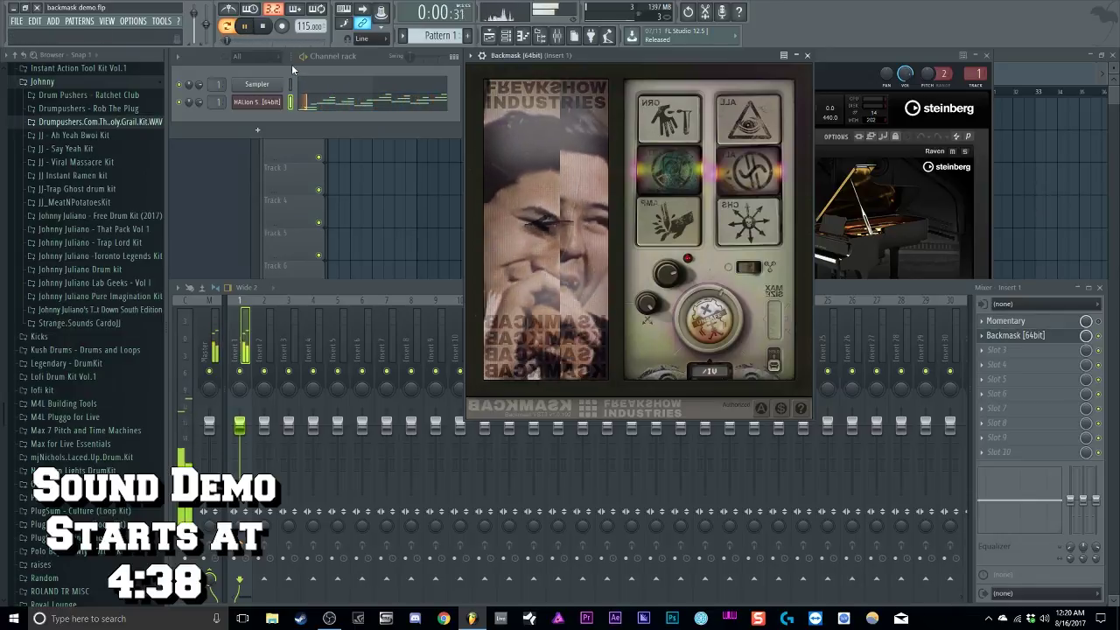
pyautogui.click(263, 26)
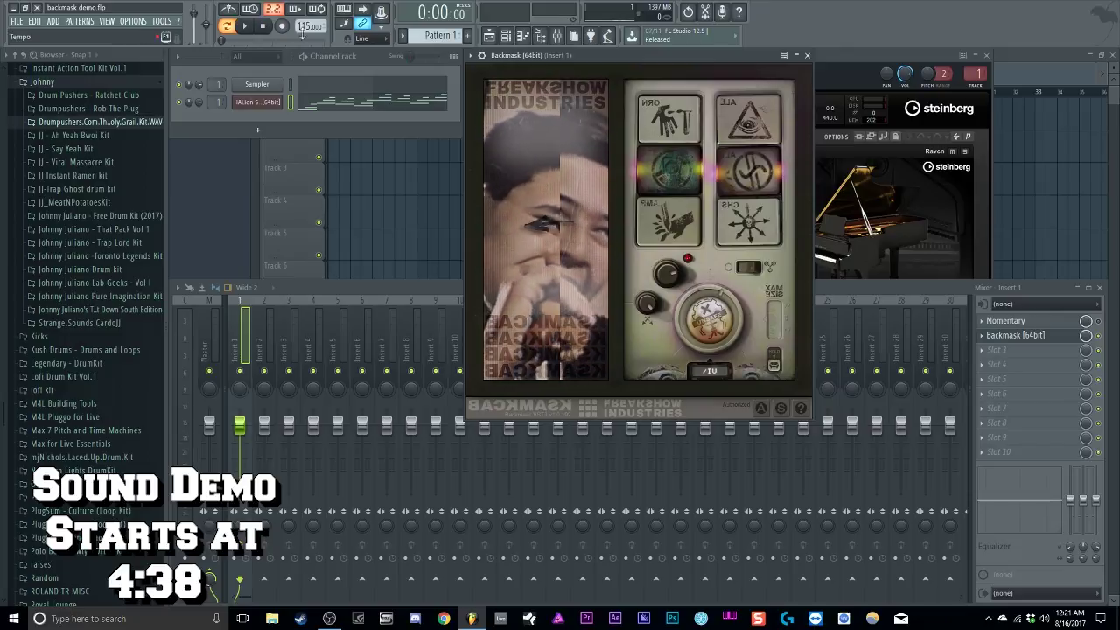
# Step: Show Backmask's help overlay and read the descriptions of its trigger modes, Mix, Trigger Level and Stuck Mode
pyautogui.click(802, 410)
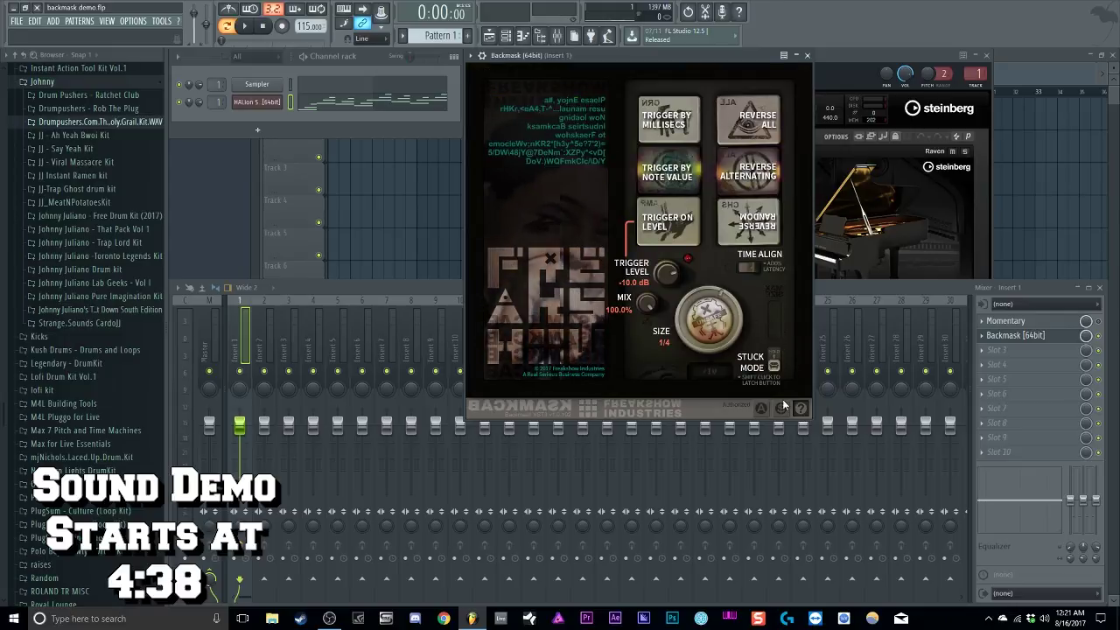
pyautogui.click(700, 123)
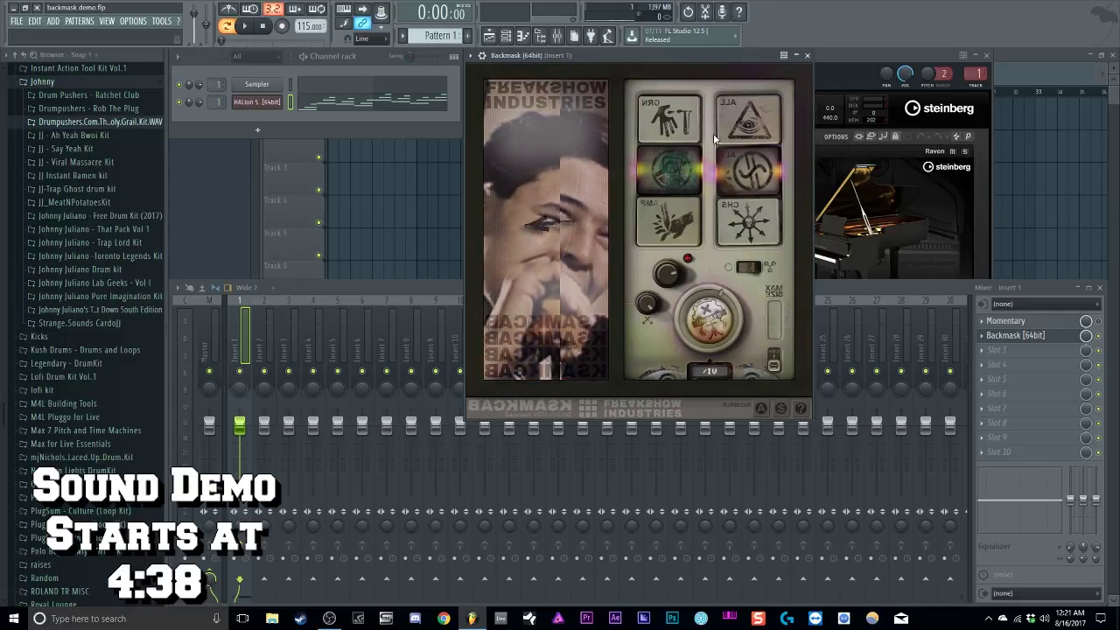
pyautogui.click(800, 409)
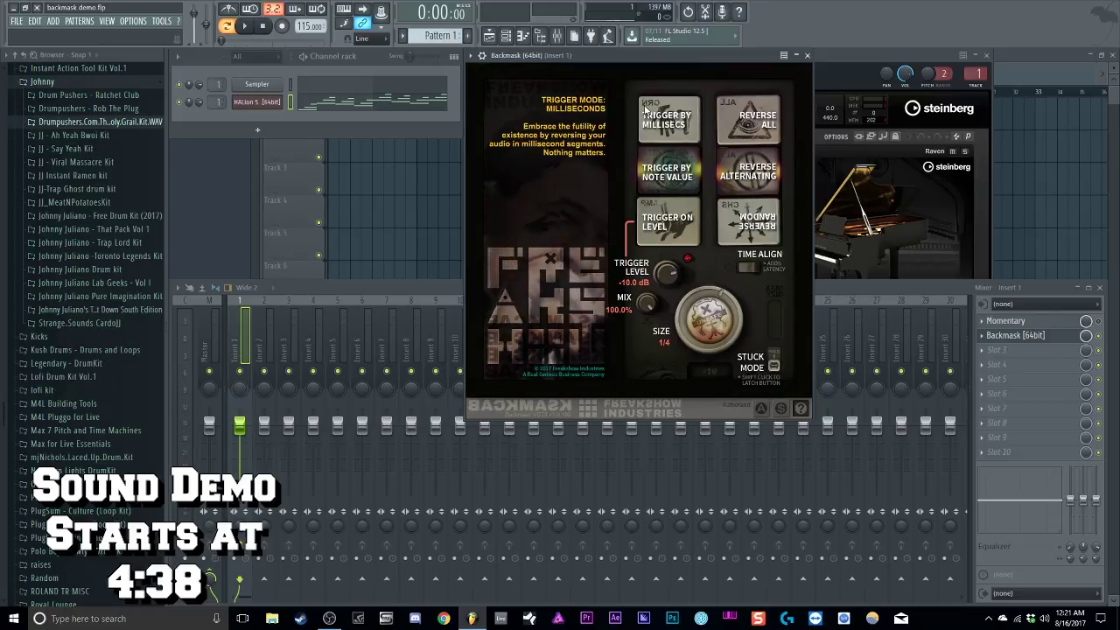
pyautogui.moveTo(682, 219)
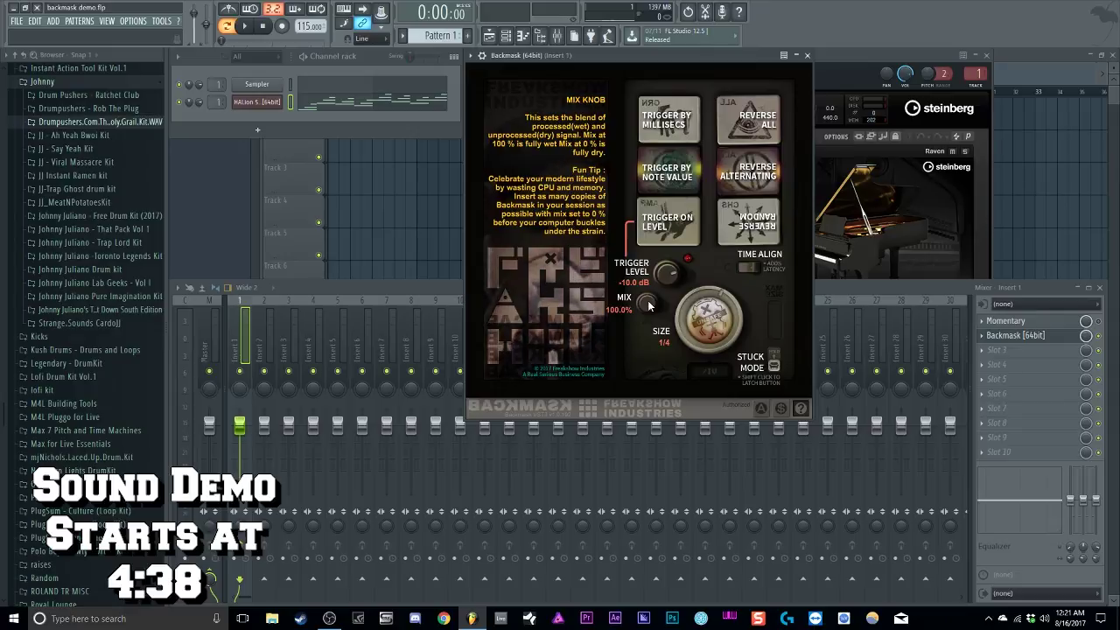
pyautogui.moveTo(667, 282)
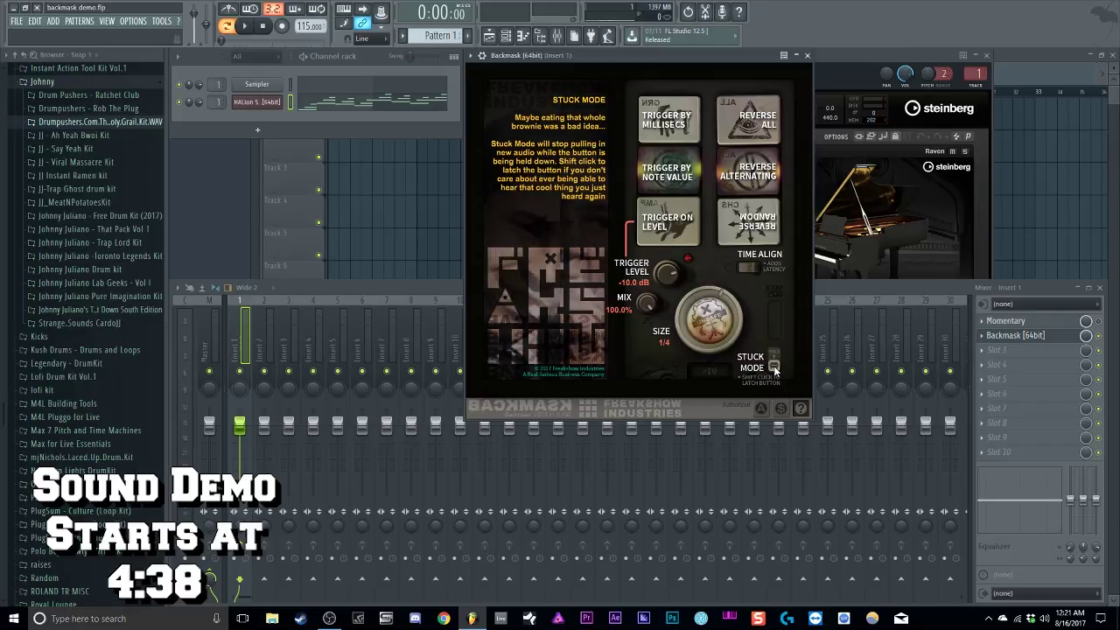
# Step: Switch Backmask to Trigger by Millisecs and set its maximum size to 500 ms
pyautogui.moveTo(653, 112)
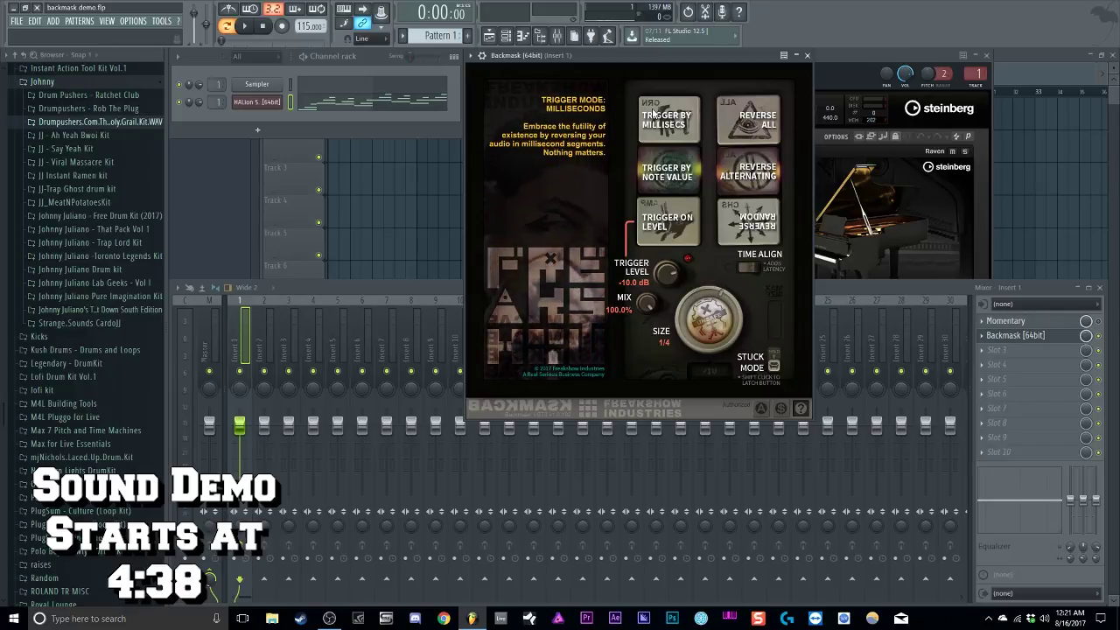
pyautogui.click(653, 112)
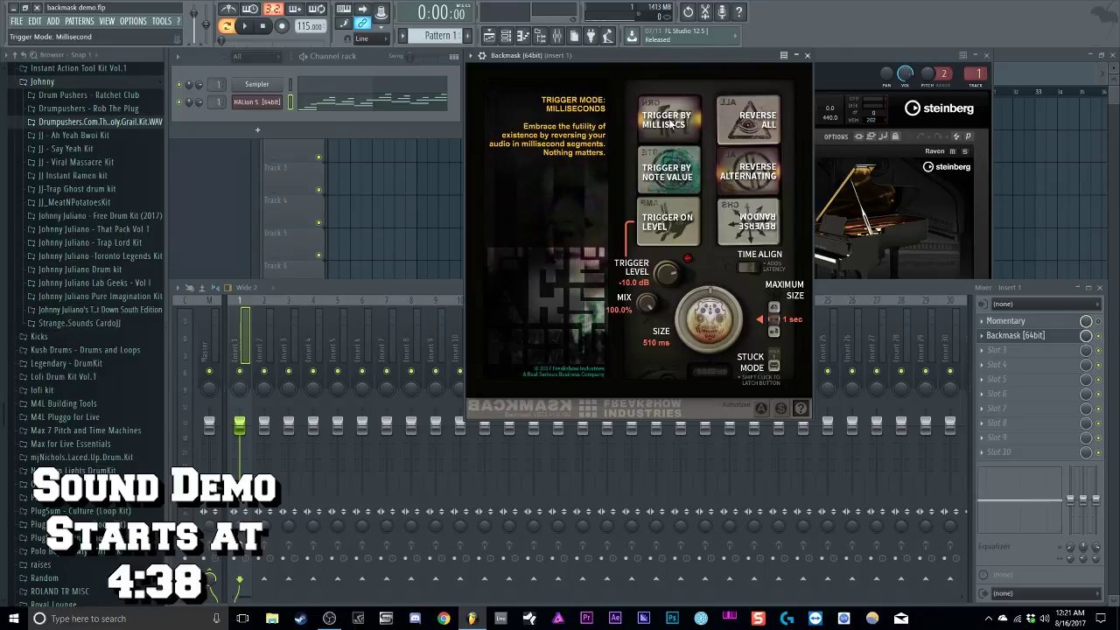
pyautogui.moveTo(704, 350)
pyautogui.scroll(2, 709, 331)
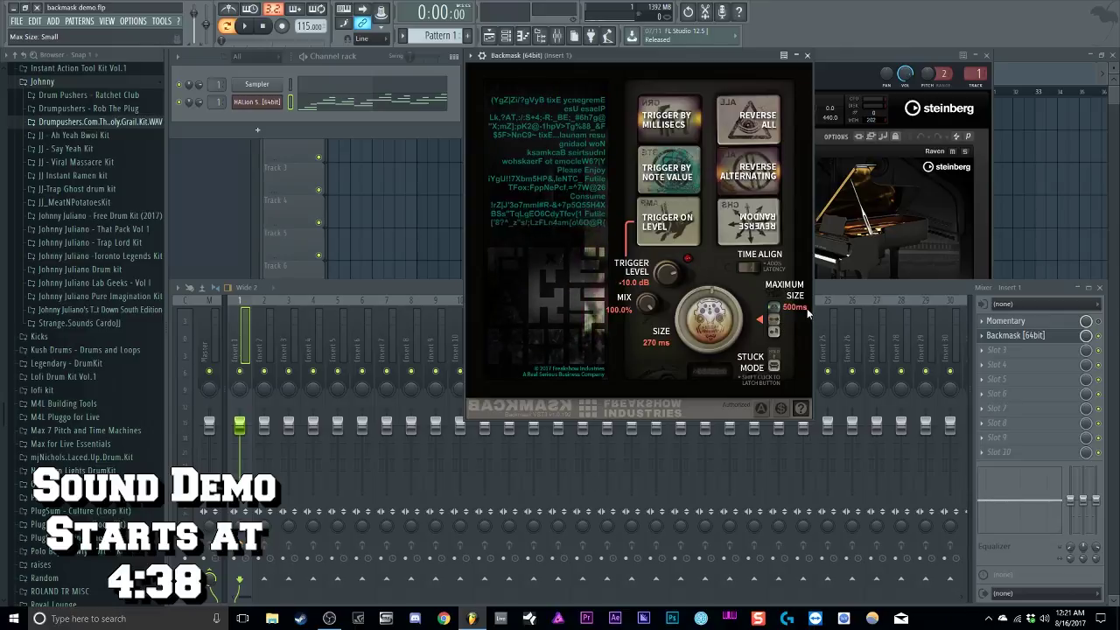
pyautogui.click(793, 312)
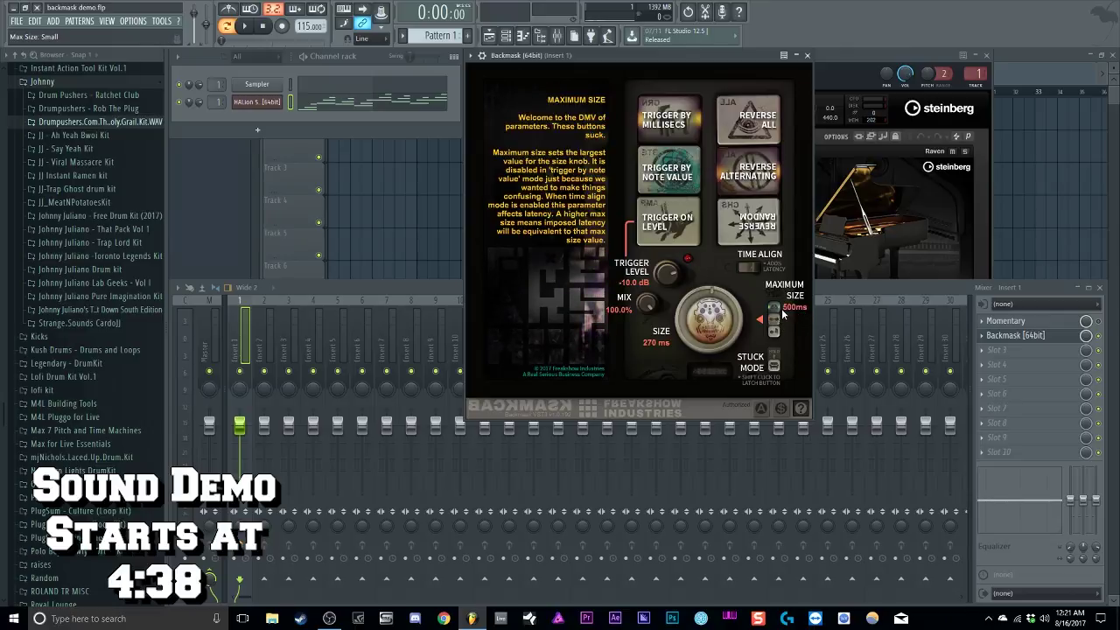
# Step: Try a 20 ms size and the 2 sec maximum size, and return to the 500 ms maximum with a 329 ms size
pyautogui.scroll(-3, 709, 320)
pyautogui.moveTo(709, 320); pyautogui.dragTo(703, 526)
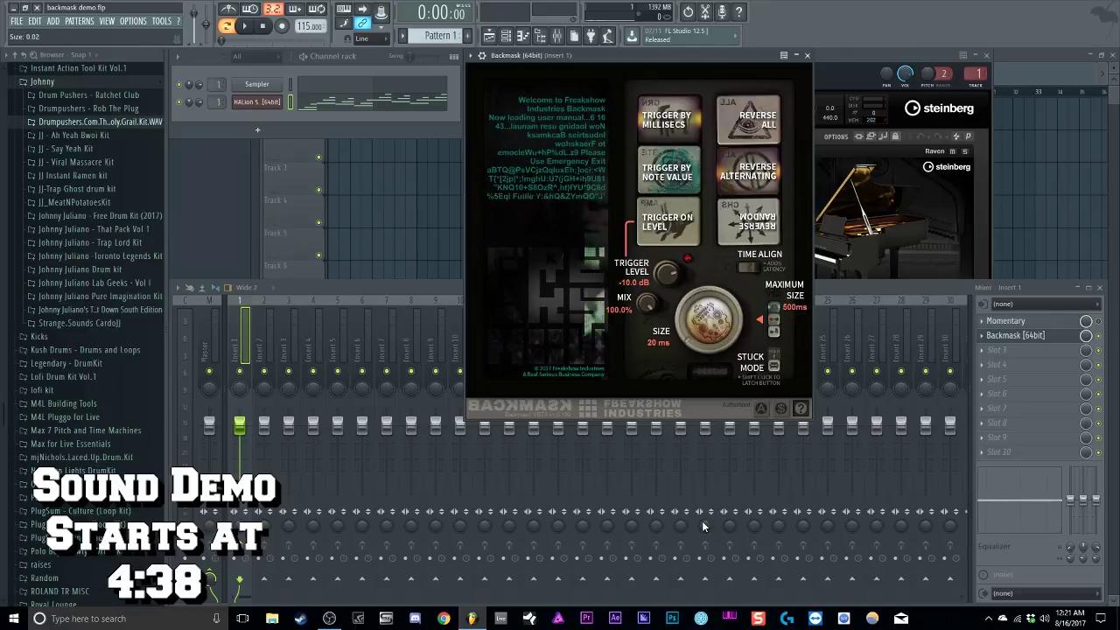
pyautogui.scroll(3, 709, 319)
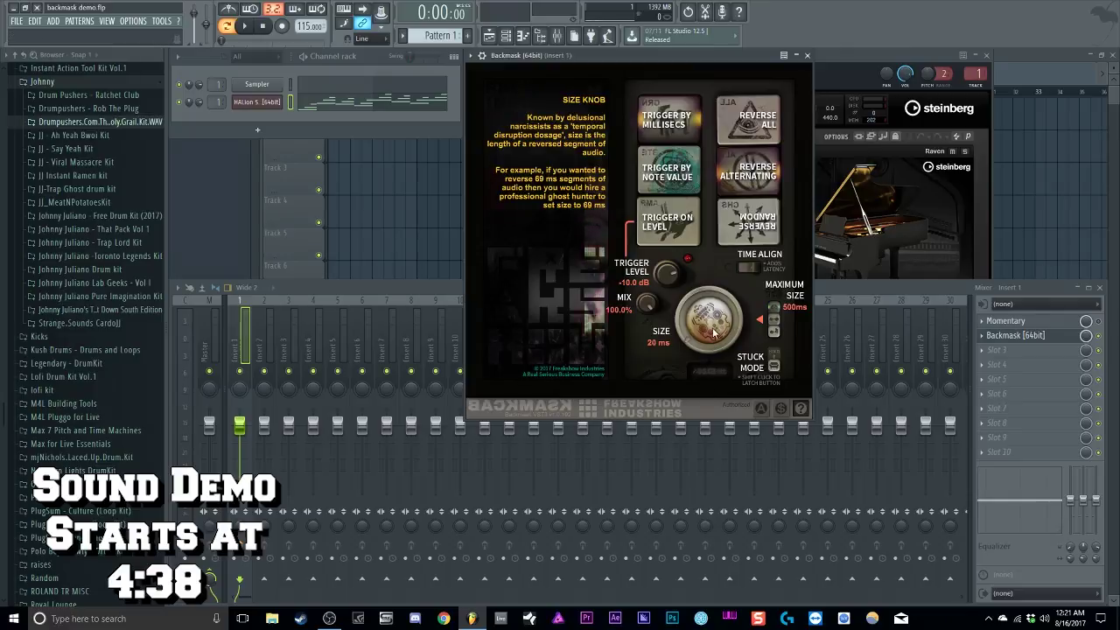
pyautogui.click(773, 333)
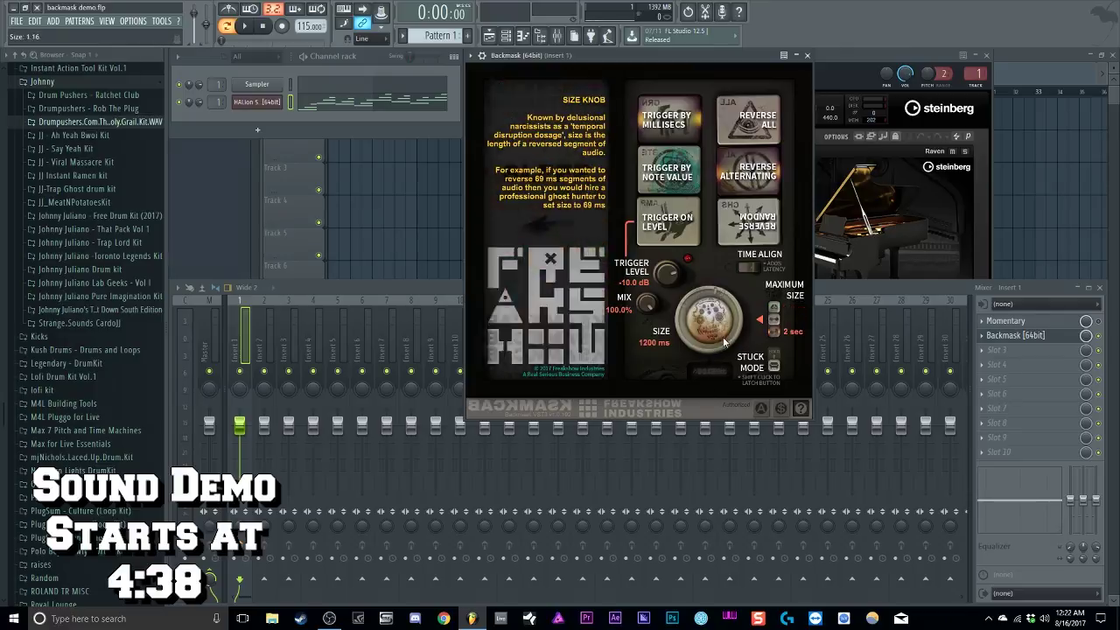
pyautogui.moveTo(709, 319)
pyautogui.mouseDown()
pyautogui.moveTo(694, 431)
pyautogui.moveTo(694, 322)
pyautogui.mouseUp()
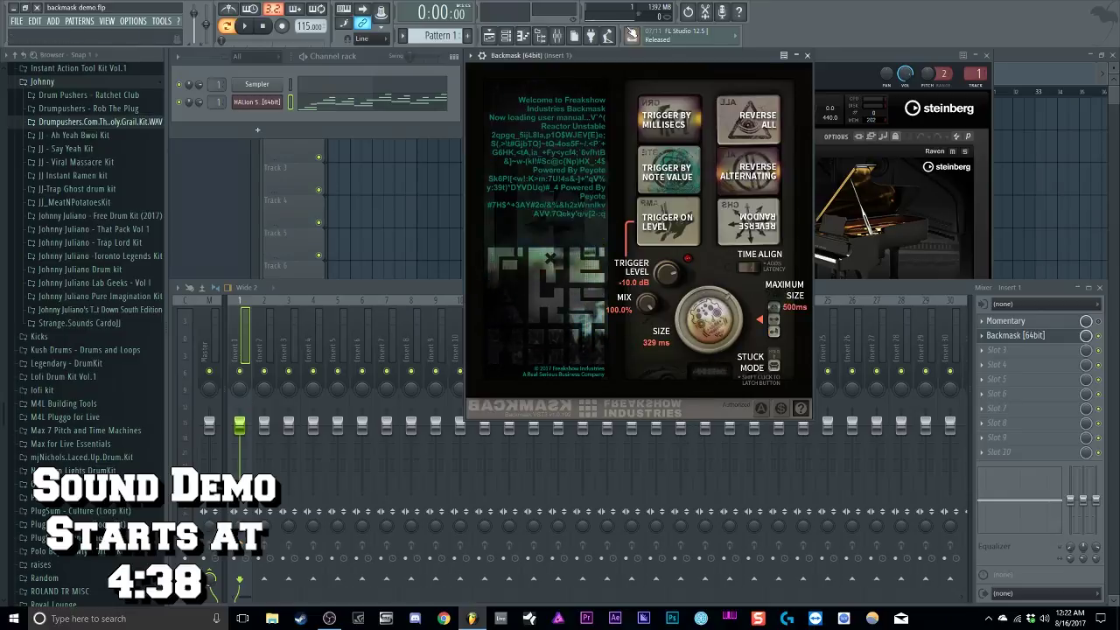
# Step: Switch to Trigger by Note Value, try a size of 1 bar, and return the size to 1/4
pyautogui.click(666, 183)
pyautogui.moveTo(707, 337)
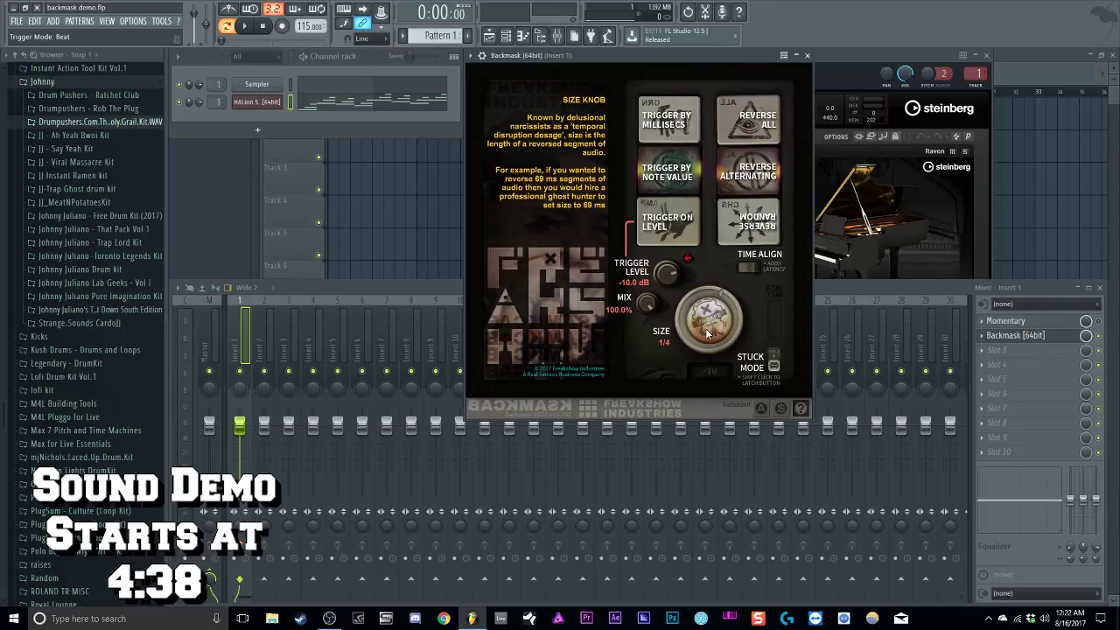
pyautogui.moveTo(709, 334); pyautogui.dragTo(696, 201)
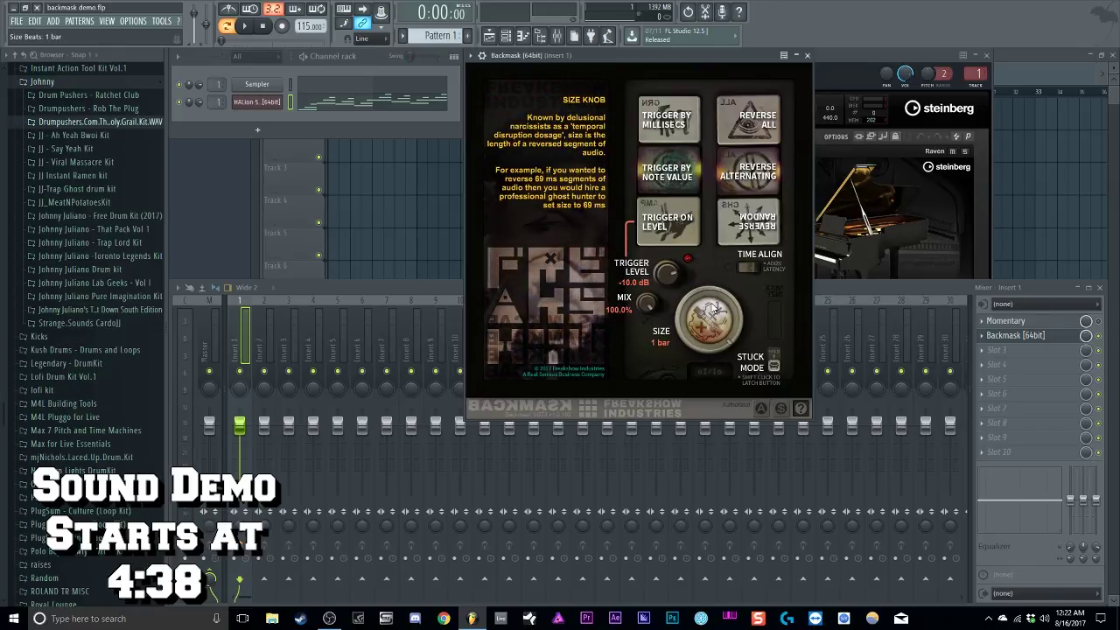
pyautogui.moveTo(713, 308); pyautogui.dragTo(698, 371)
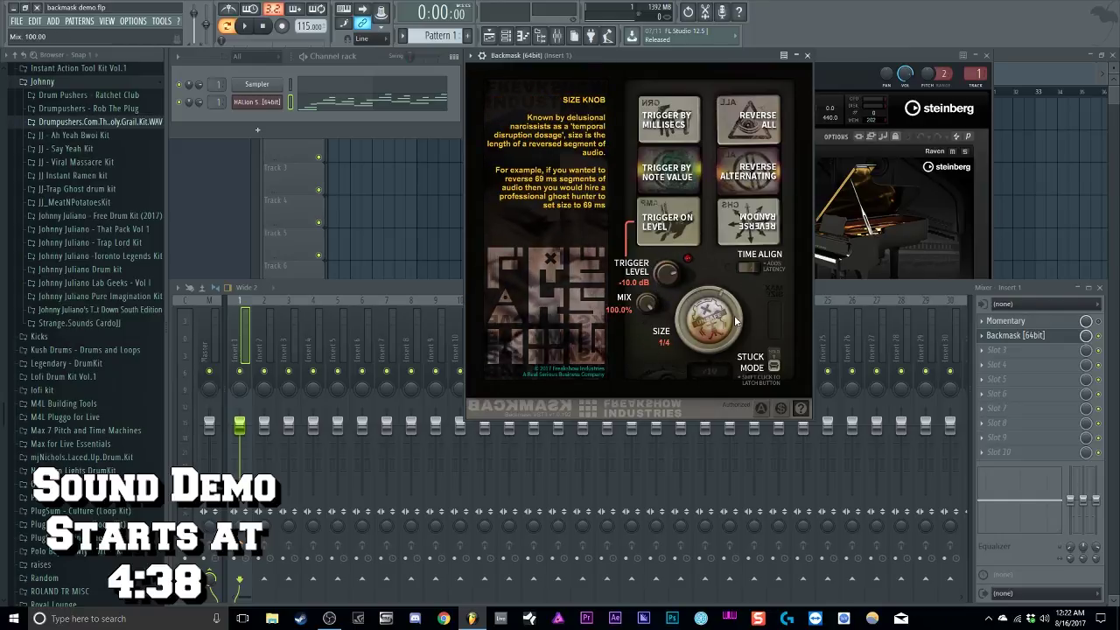
# Step: Switch to Trigger on Level, try a trigger level of -36.9 dB, and set it to 0.0 dB
pyautogui.click(668, 221)
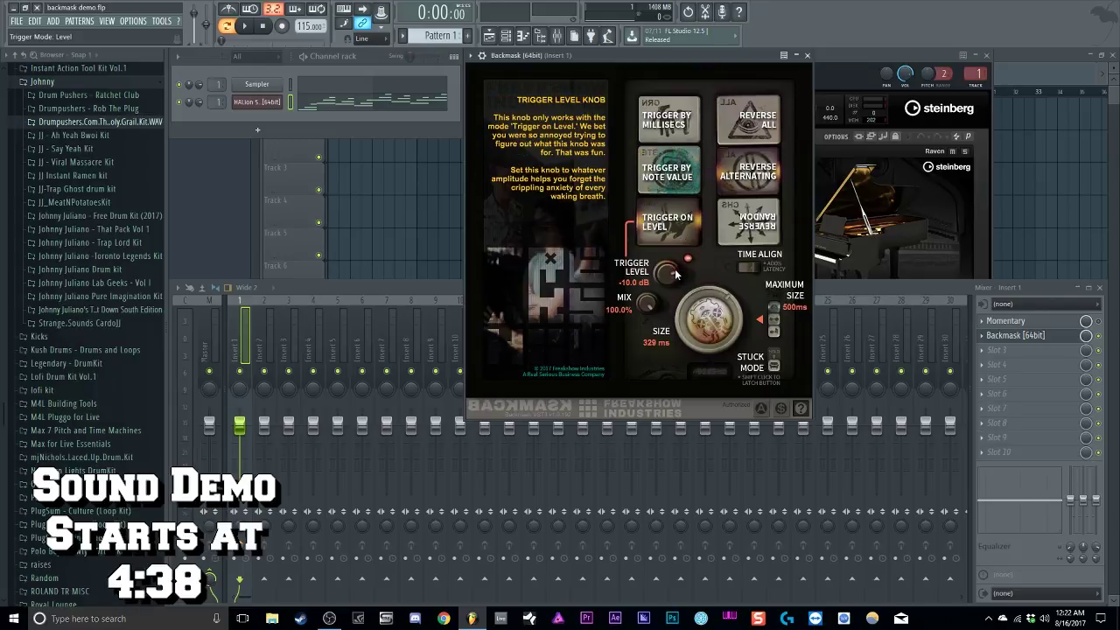
pyautogui.moveTo(672, 278); pyautogui.dragTo(675, 371)
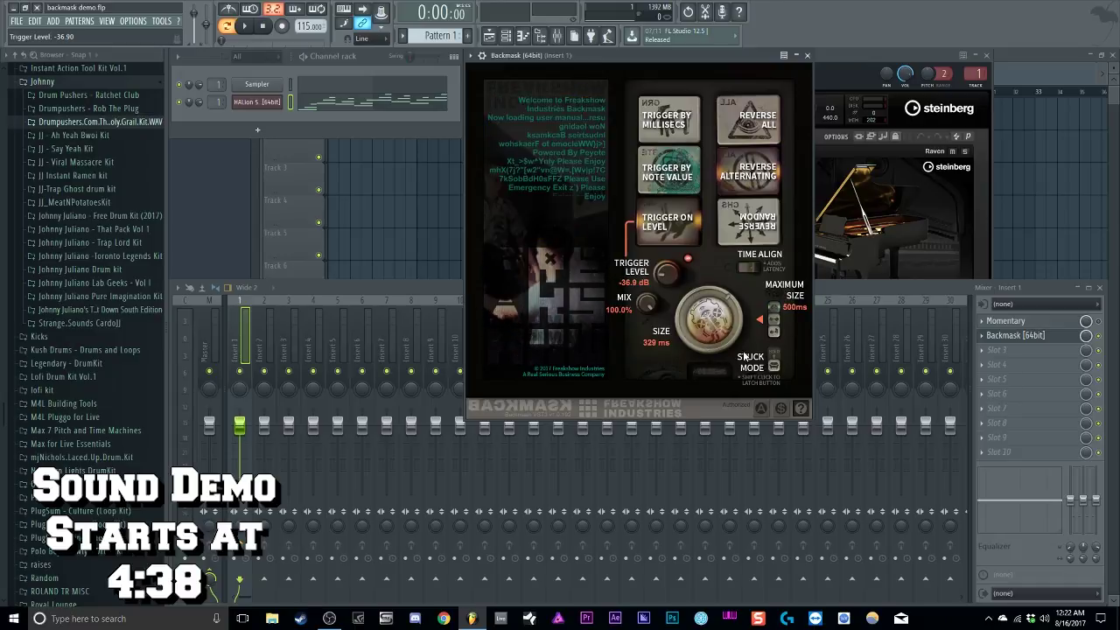
pyautogui.doubleClick(667, 273)
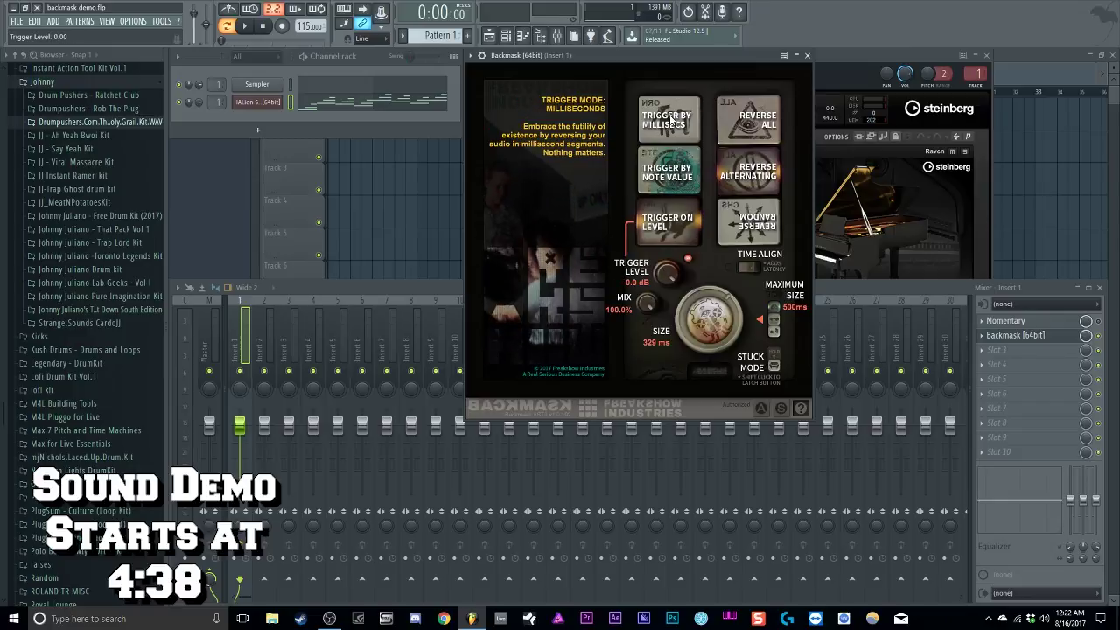
# Step: Switch through Trigger by Note Value to Trigger by Millisecs and lower the size to 227 ms
pyautogui.click(675, 173)
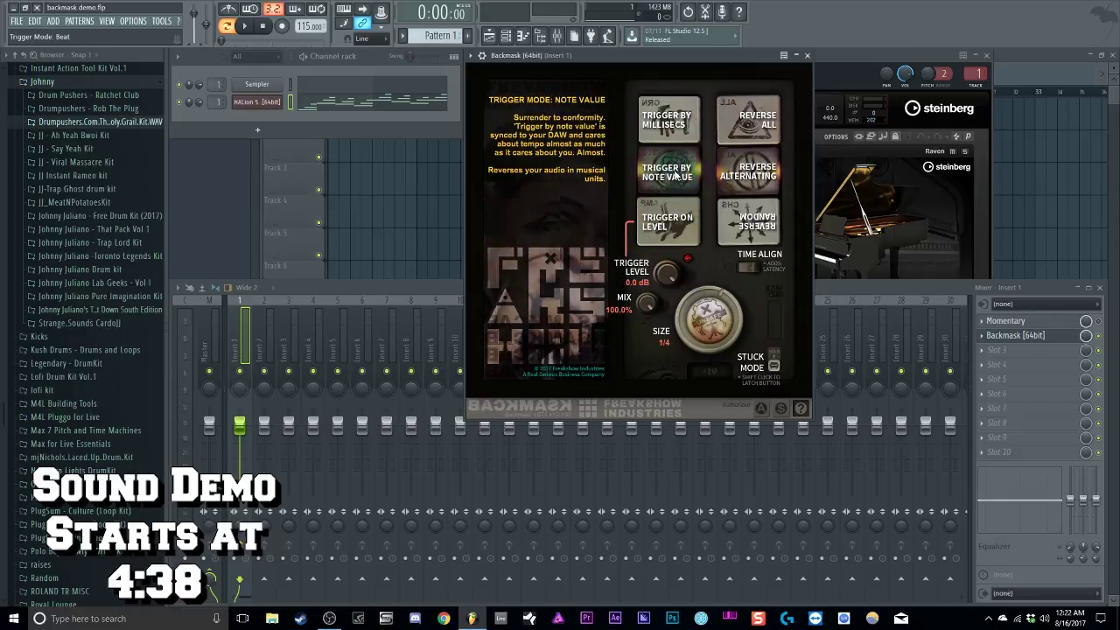
pyautogui.click(665, 132)
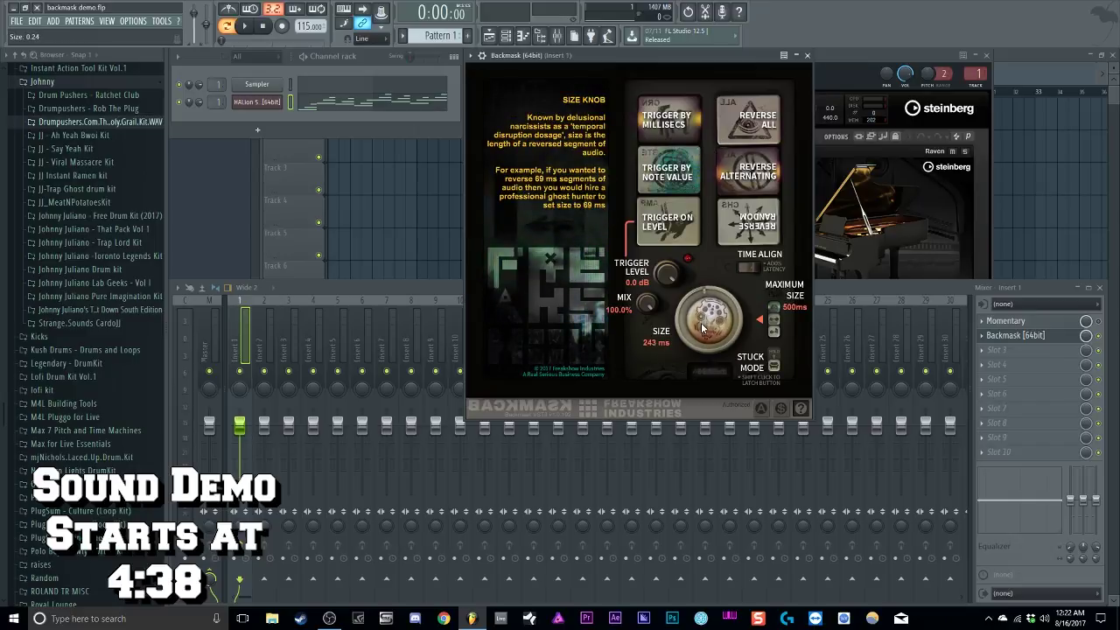
pyautogui.scroll(-1, 701, 333)
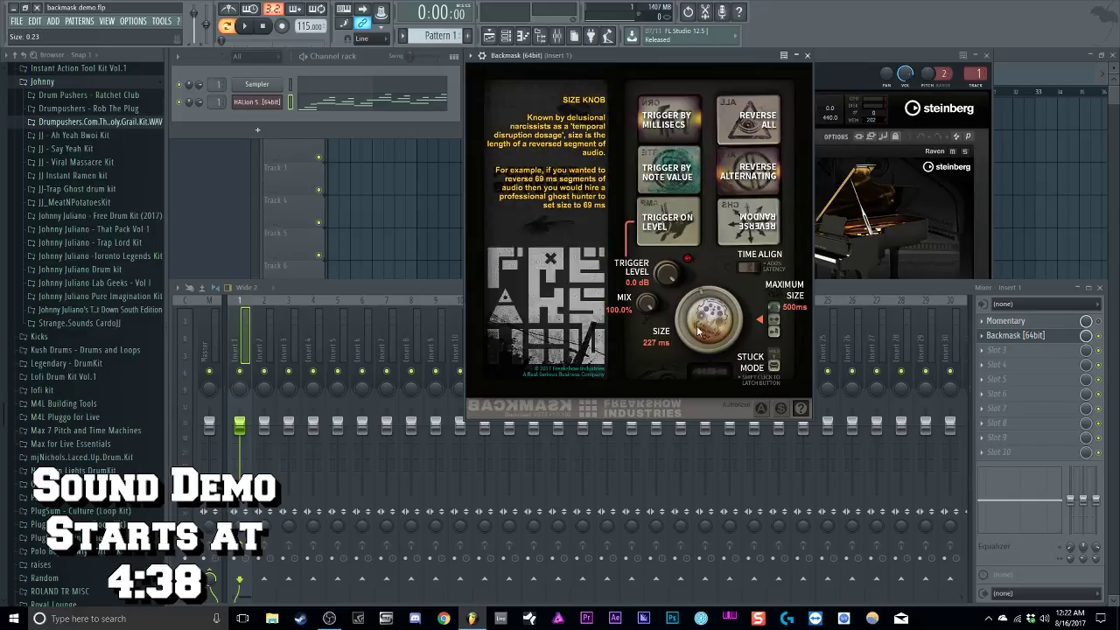
# Step: Return to Trigger on Level with a 381 ms size, try a trigger level around -32 dB, and reset it to 0.0 dB
pyautogui.click(669, 234)
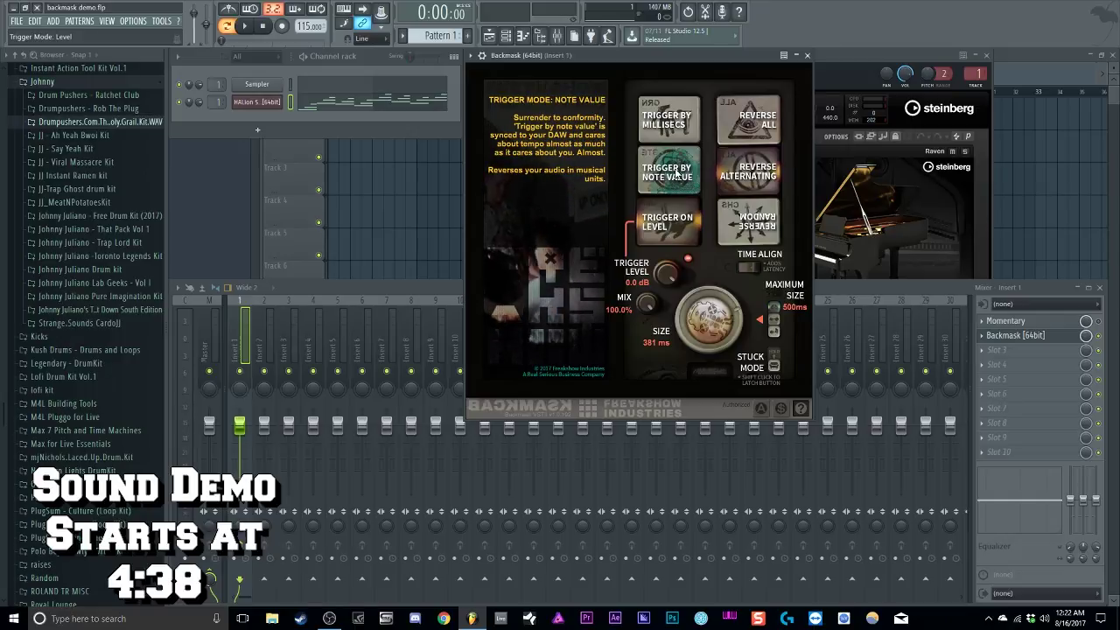
pyautogui.moveTo(667, 274); pyautogui.dragTo(661, 382)
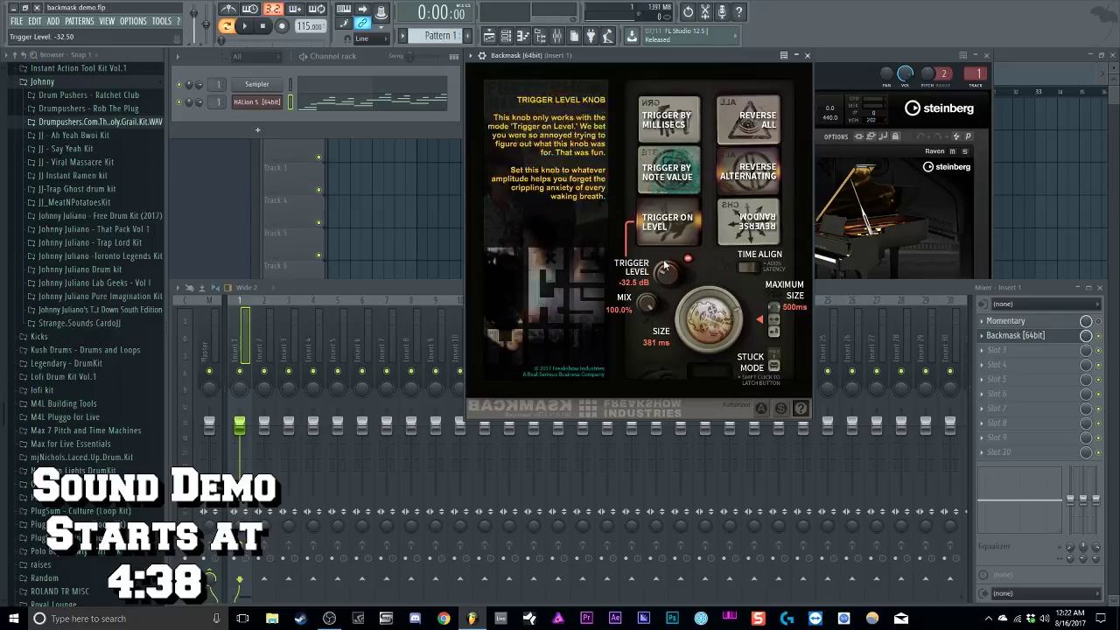
pyautogui.scroll(3, 671, 265)
pyautogui.scroll(-3, 671, 270)
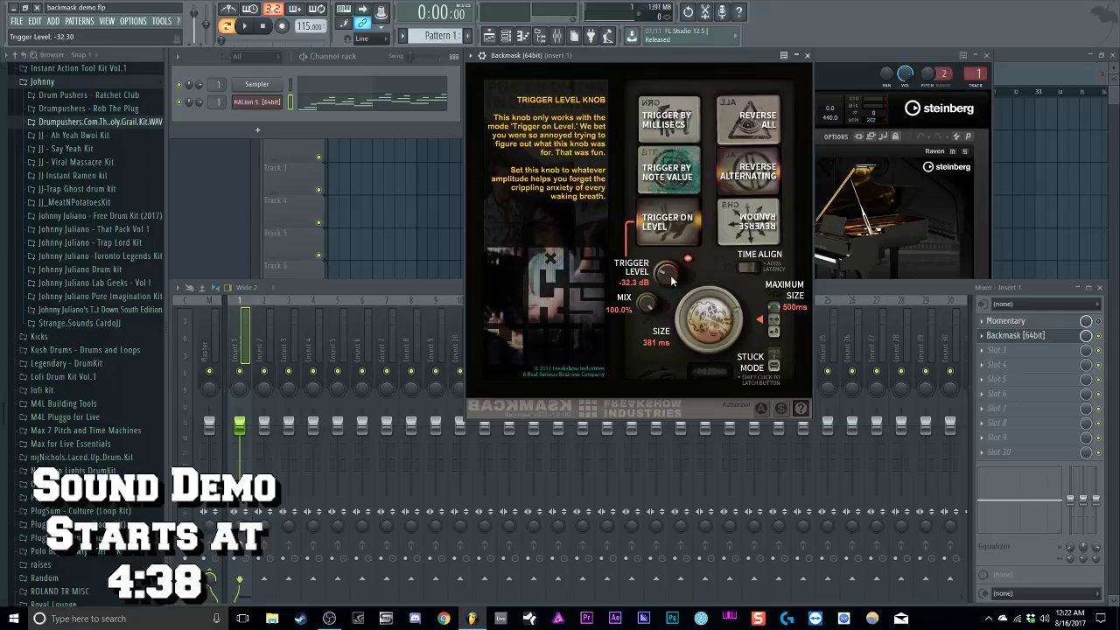
pyautogui.doubleClick(671, 268)
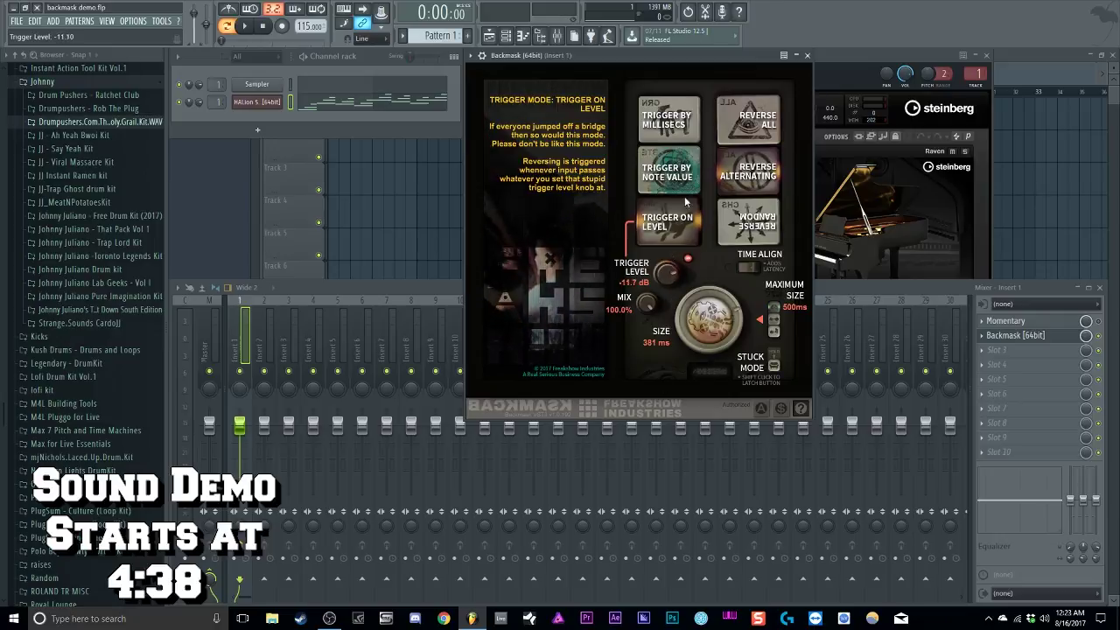
# Step: Set Backmask to Reverse All with Trigger by Note Value and audition Pattern 1 with these settings
pyautogui.click(736, 112)
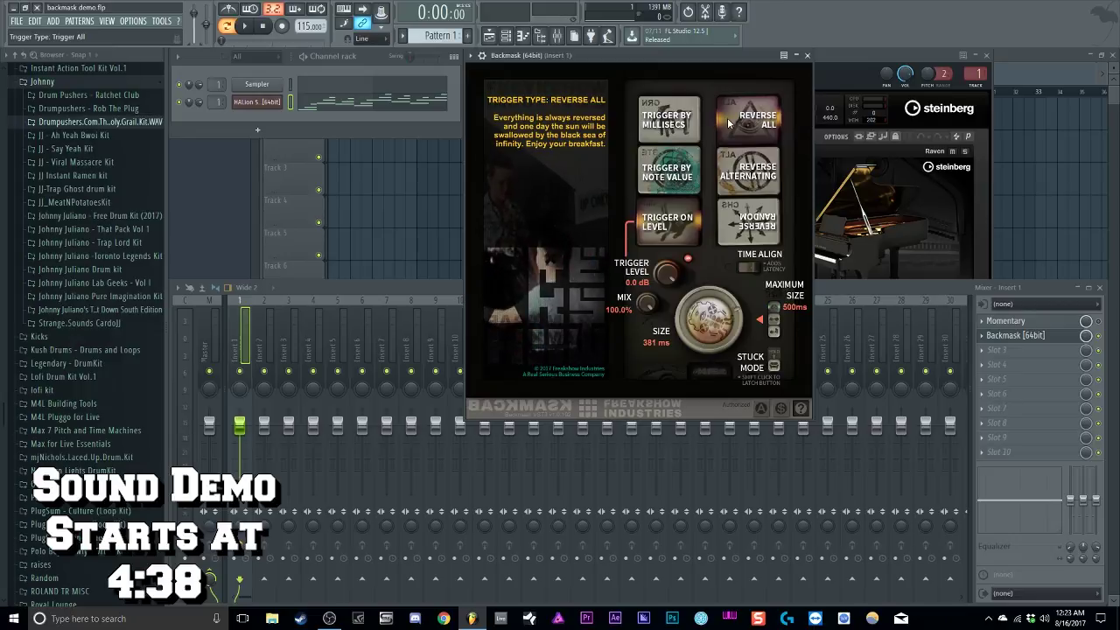
pyautogui.click(667, 172)
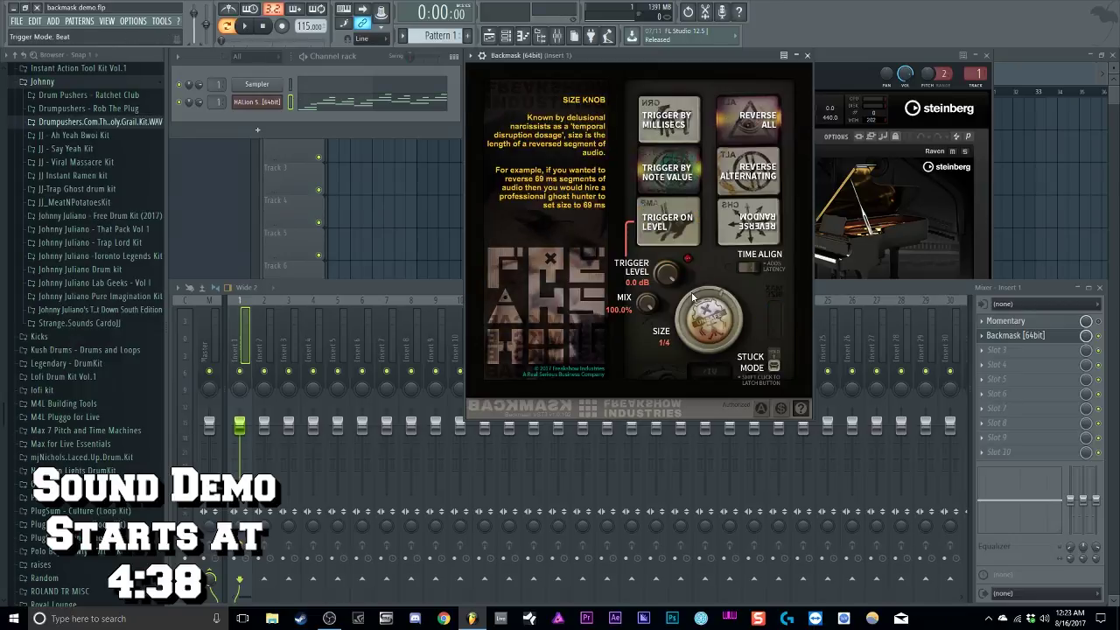
pyautogui.click(246, 26)
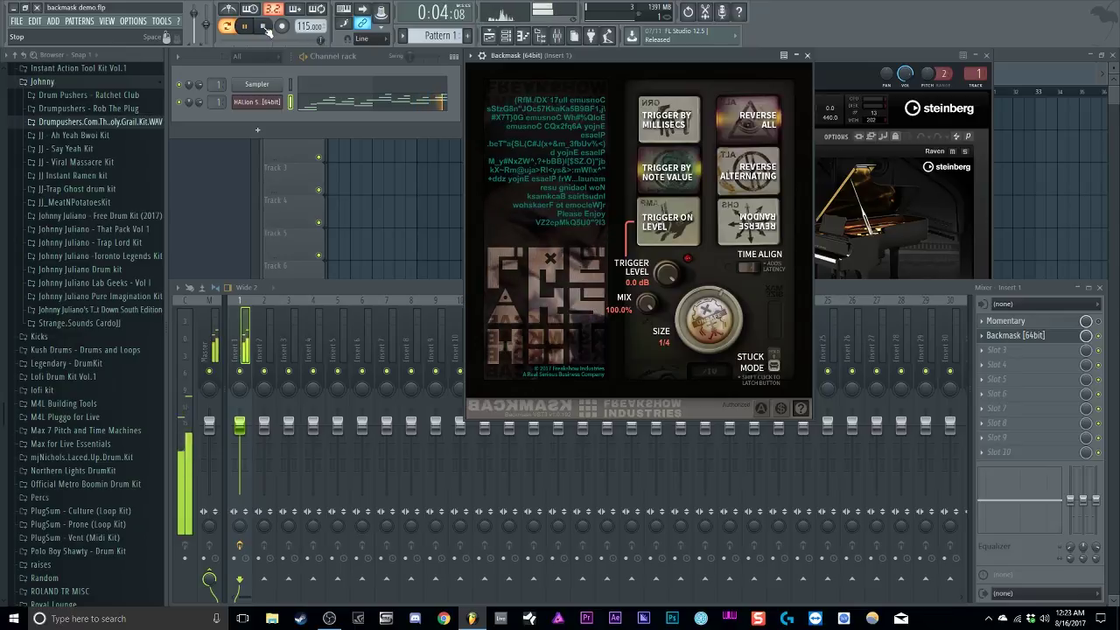
pyautogui.click(265, 28)
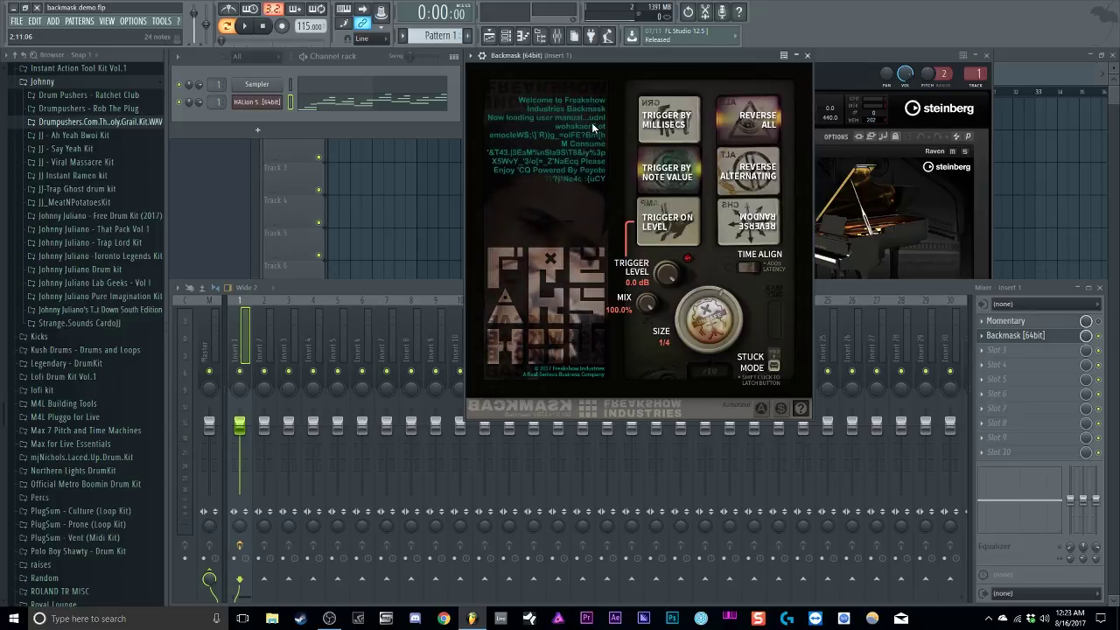
pyautogui.moveTo(742, 123)
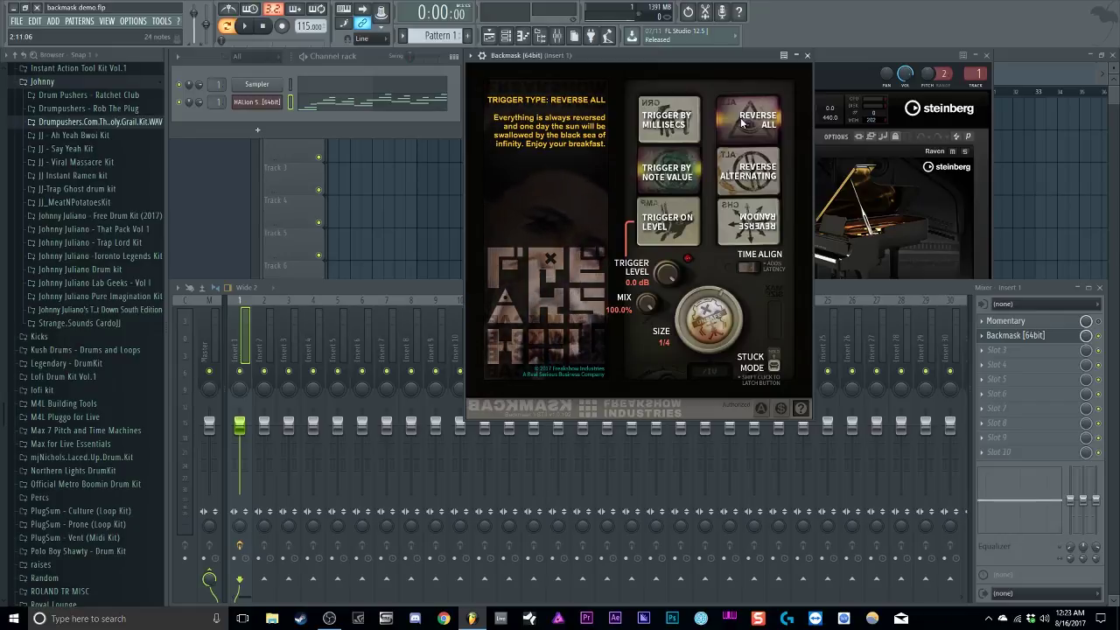
# Step: Set Backmask's reverse type to Reverse Alternating and audition Pattern 1 with it
pyautogui.click(749, 180)
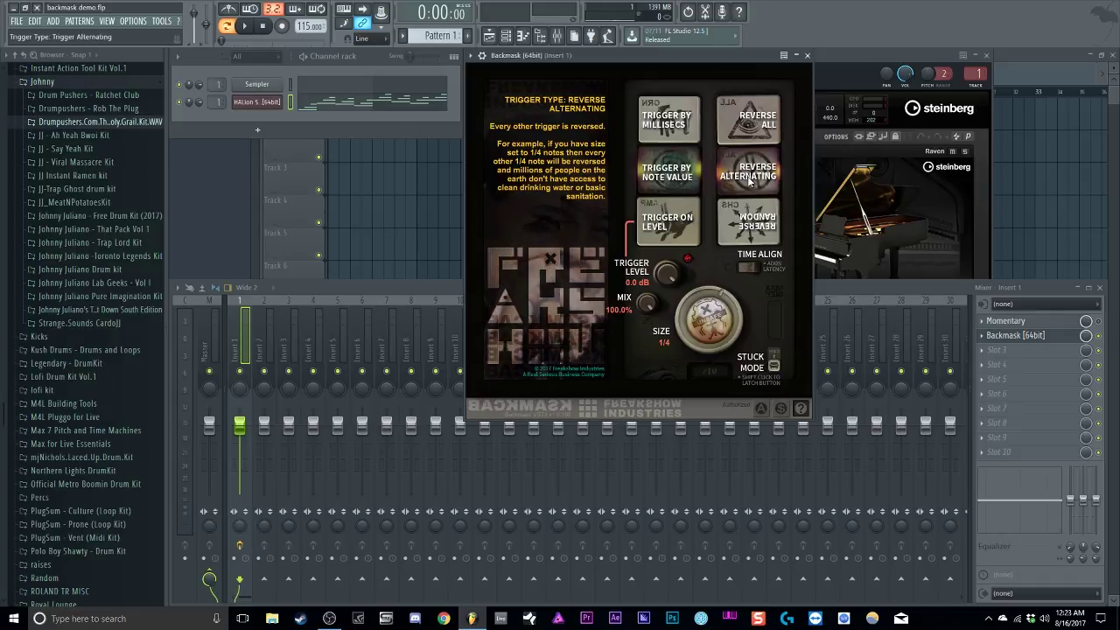
pyautogui.click(244, 25)
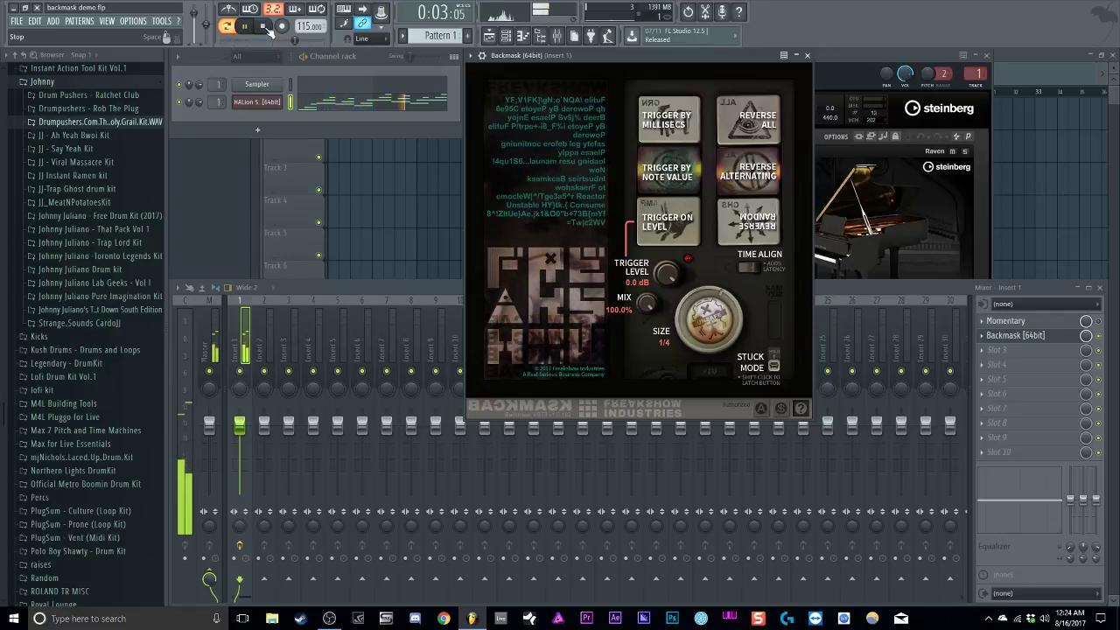
pyautogui.click(267, 27)
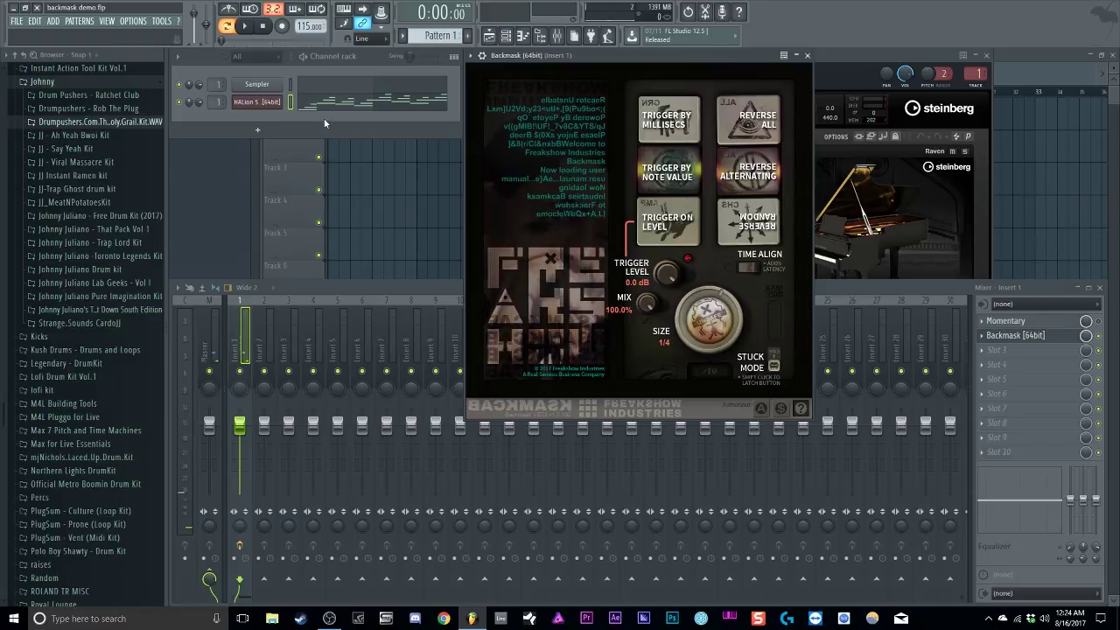
# Step: Play Pattern 1 while trying Backmask sizes of 1/2 trip and 1/2, return the size to 1/4, and stop playback
pyautogui.click(245, 27)
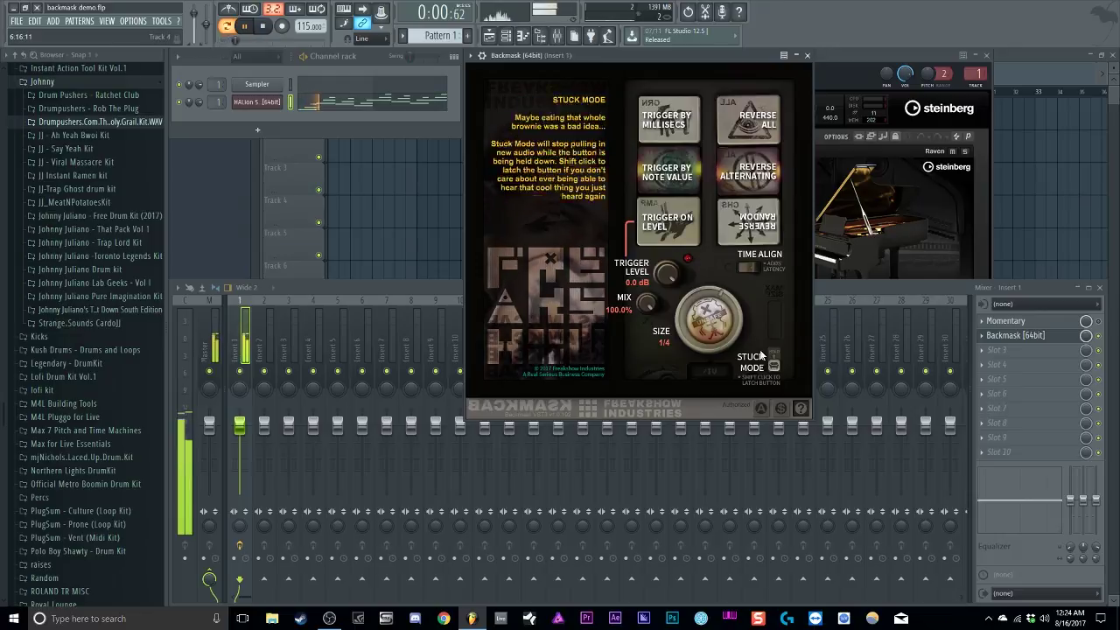
pyautogui.moveTo(705, 335); pyautogui.dragTo(687, 272)
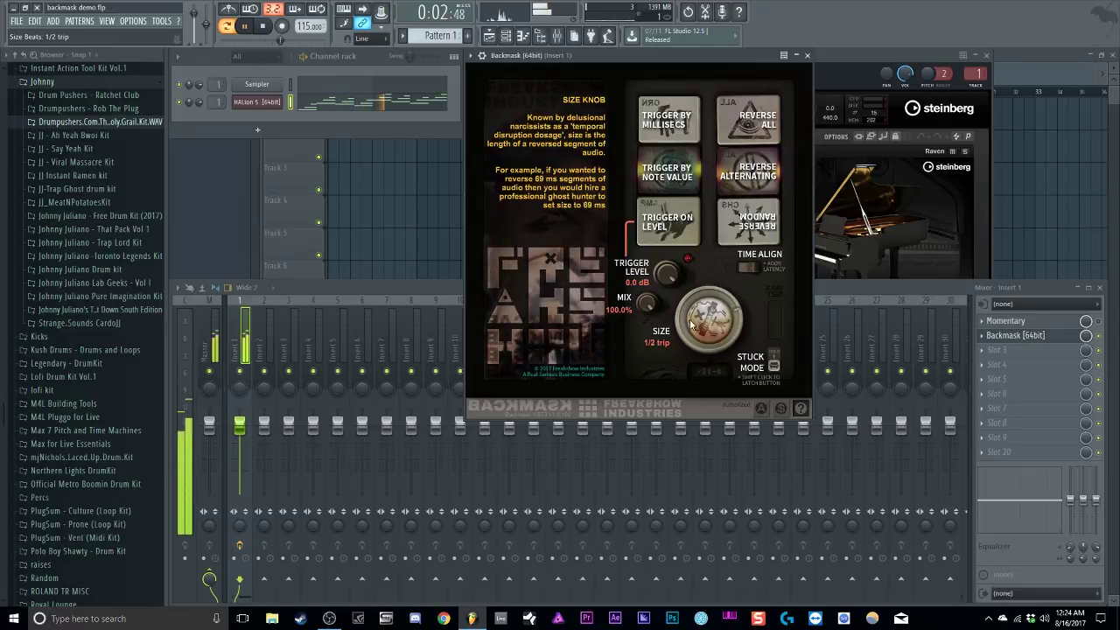
pyautogui.scroll(1, 687, 314)
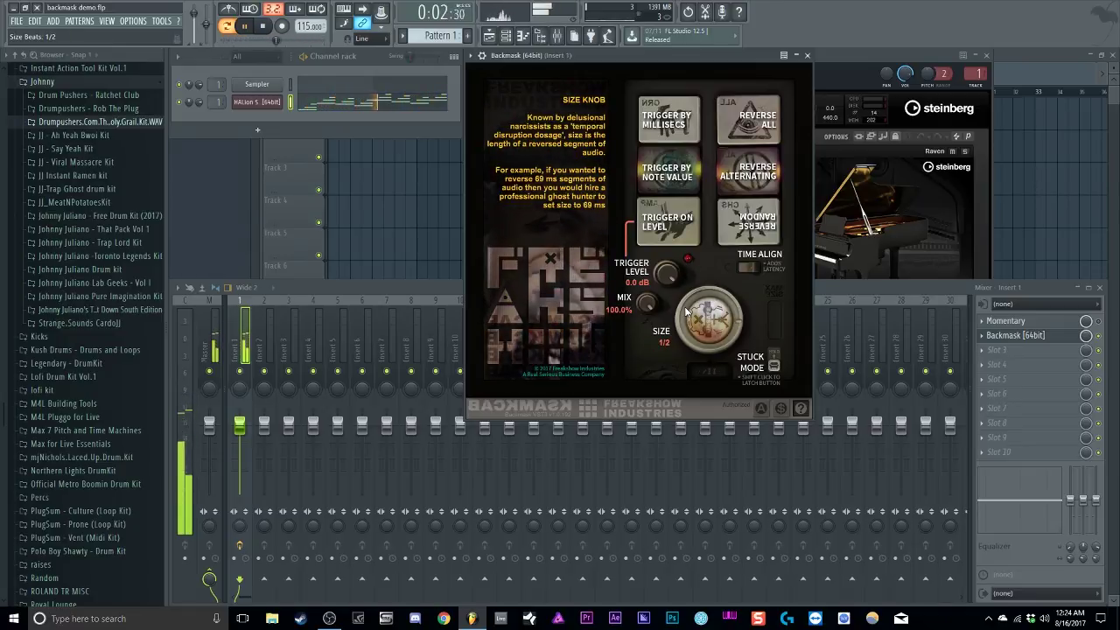
pyautogui.scroll(-1, 685, 311)
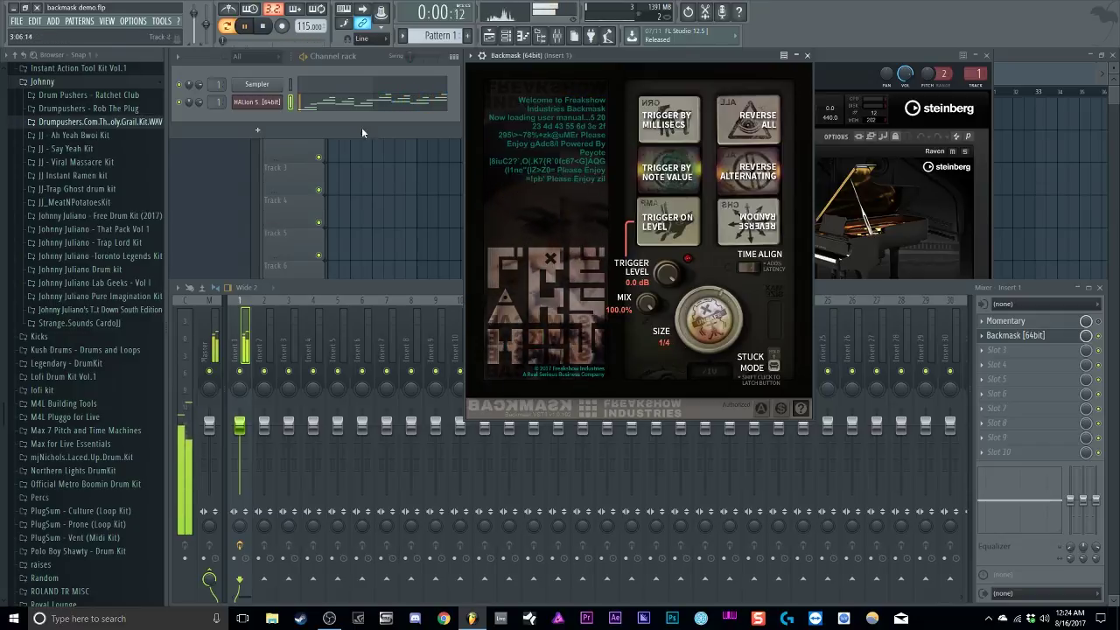
pyautogui.click(263, 26)
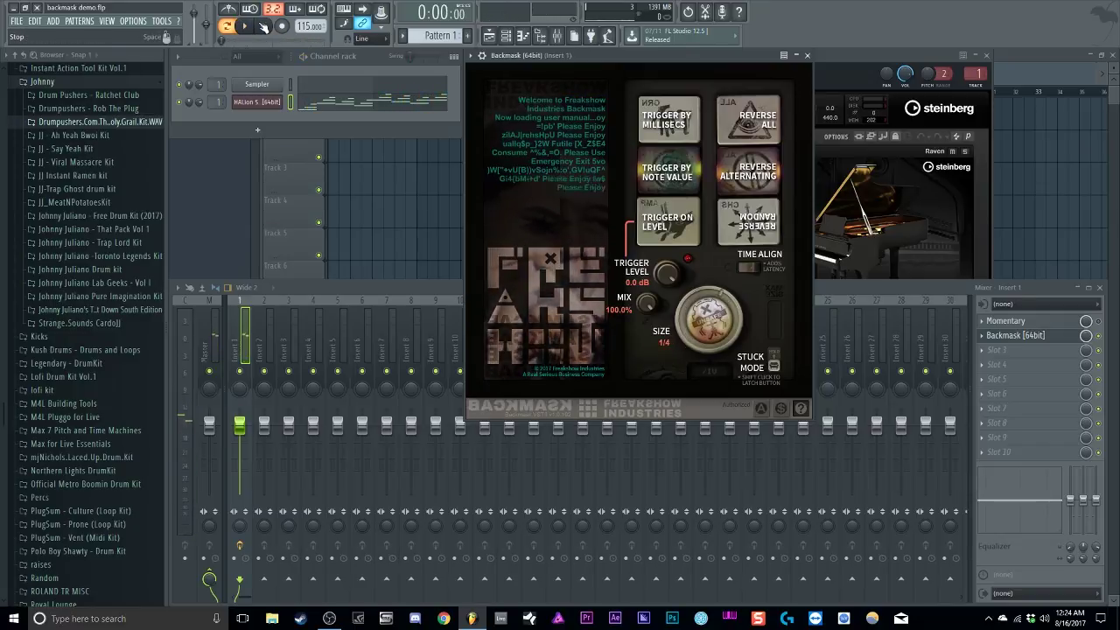
# Step: Set Backmask's reverse type to Reverse Random and audition Pattern 1 with it
pyautogui.click(763, 224)
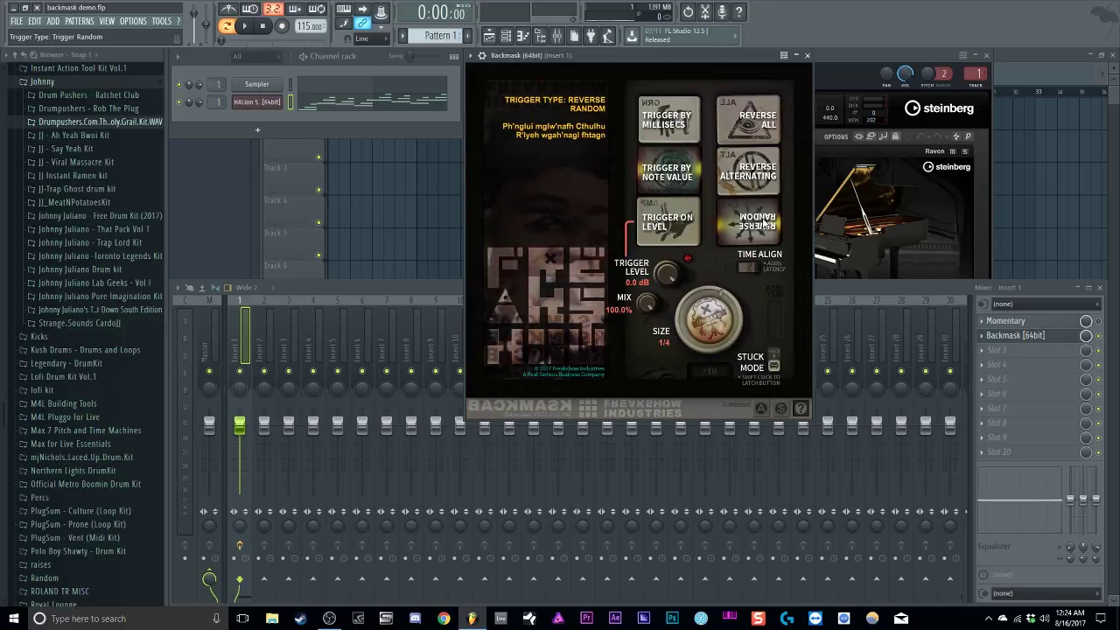
pyautogui.click(252, 29)
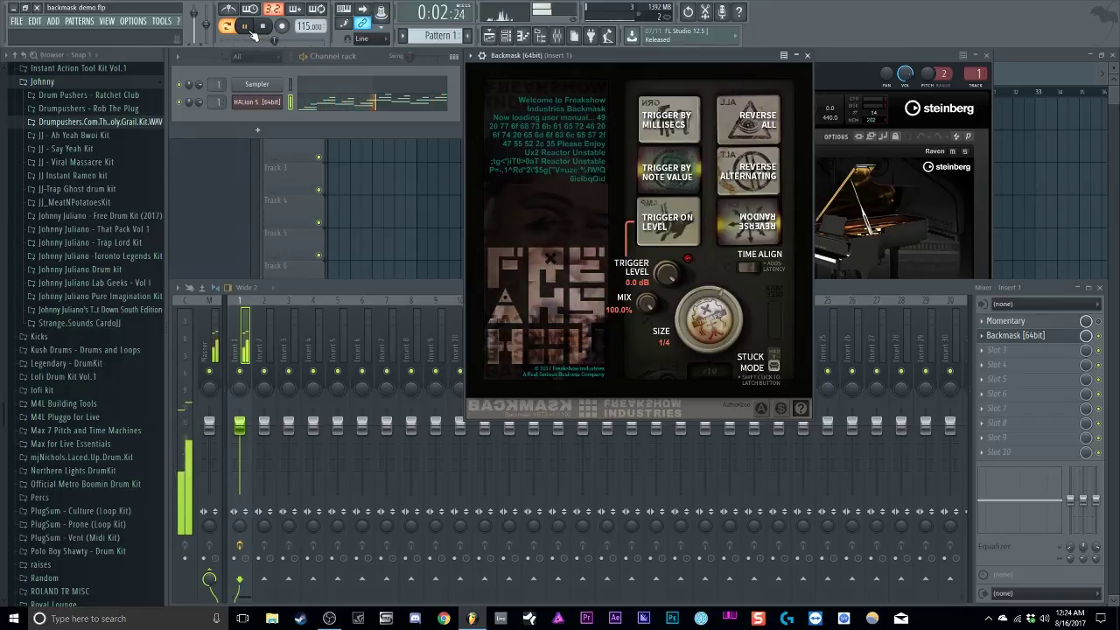
pyautogui.click(263, 27)
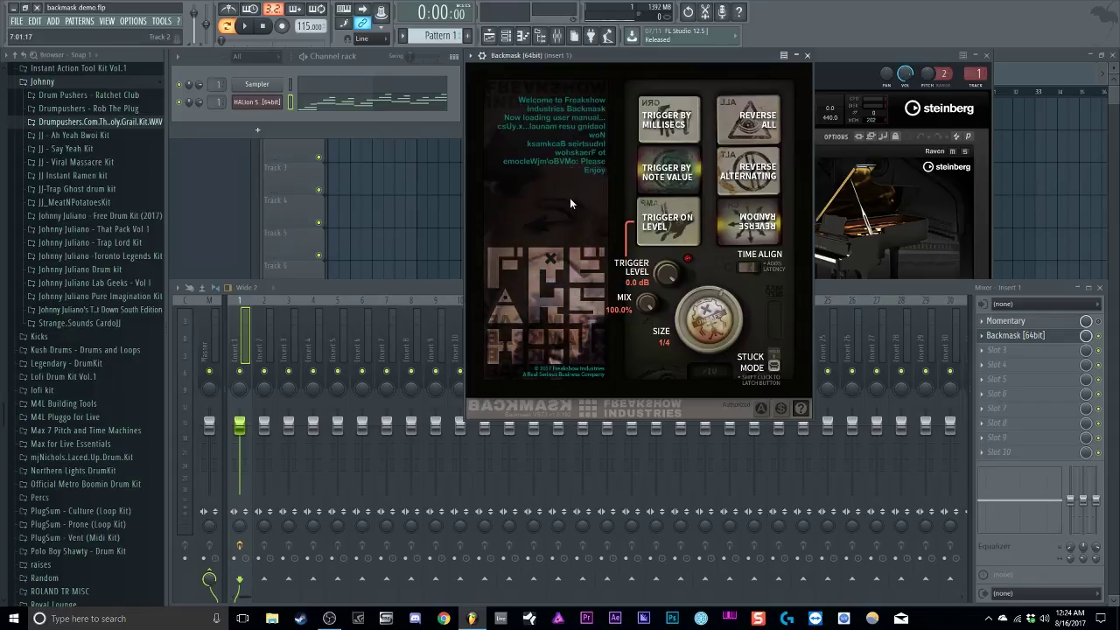
# Step: Return to Reverse Alternating and toggle Time Align during Pattern 1 playback to compare the result, then stop playback
pyautogui.moveTo(751, 271)
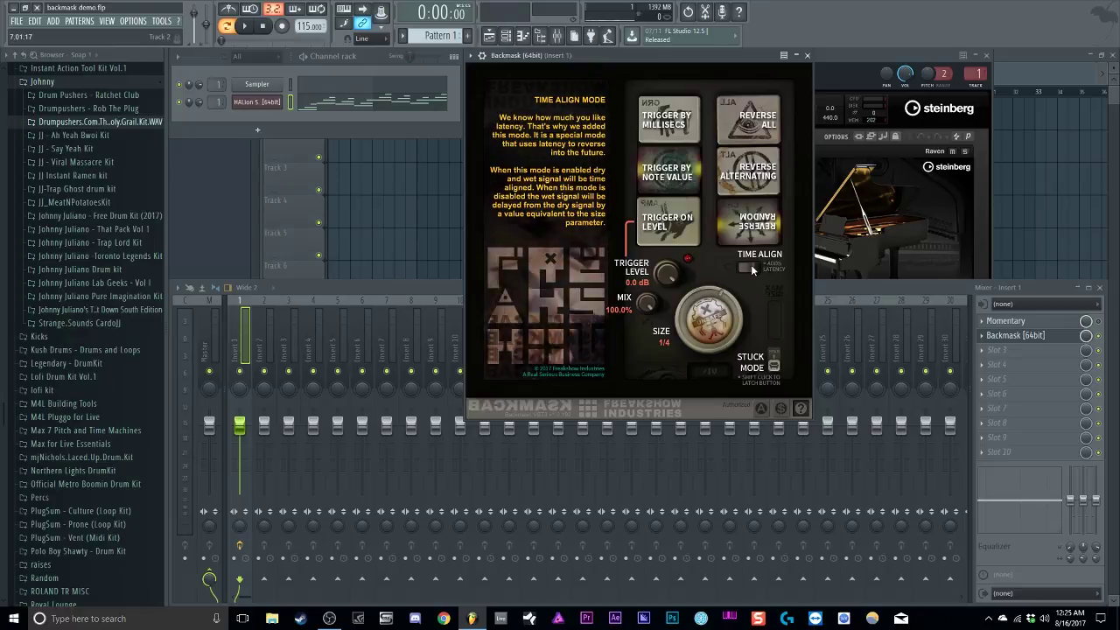
pyautogui.click(748, 170)
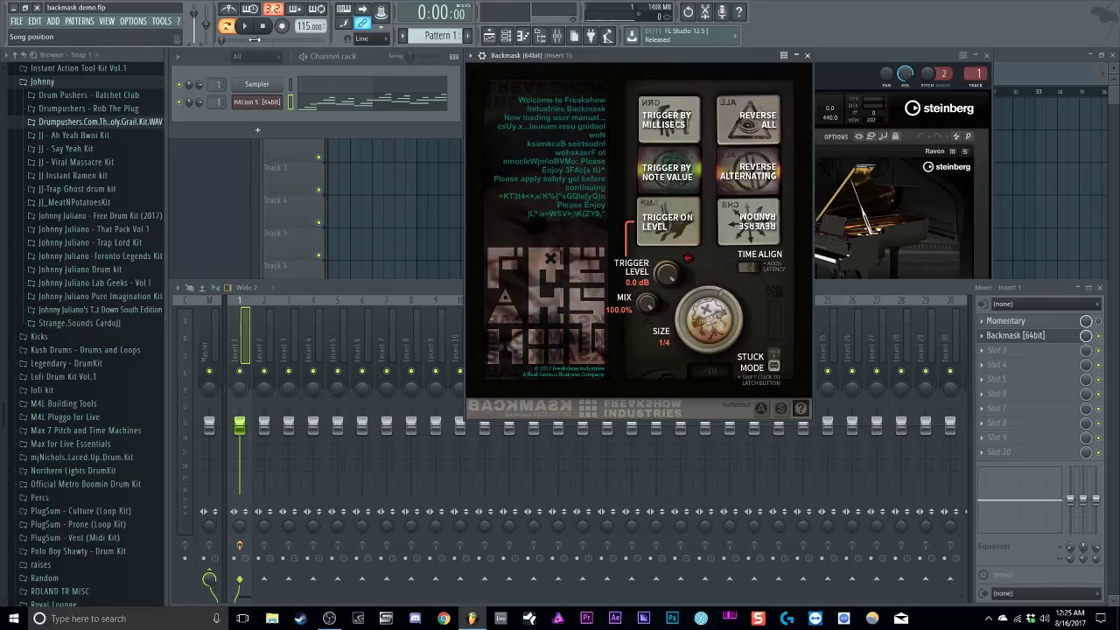
pyautogui.press('space')
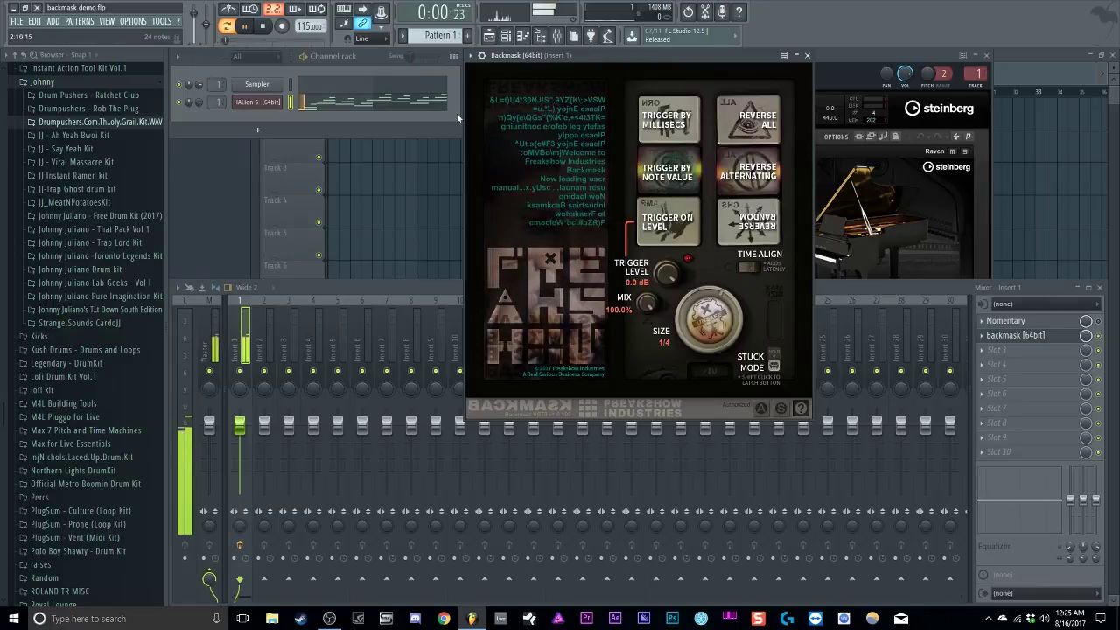
pyautogui.click(753, 267)
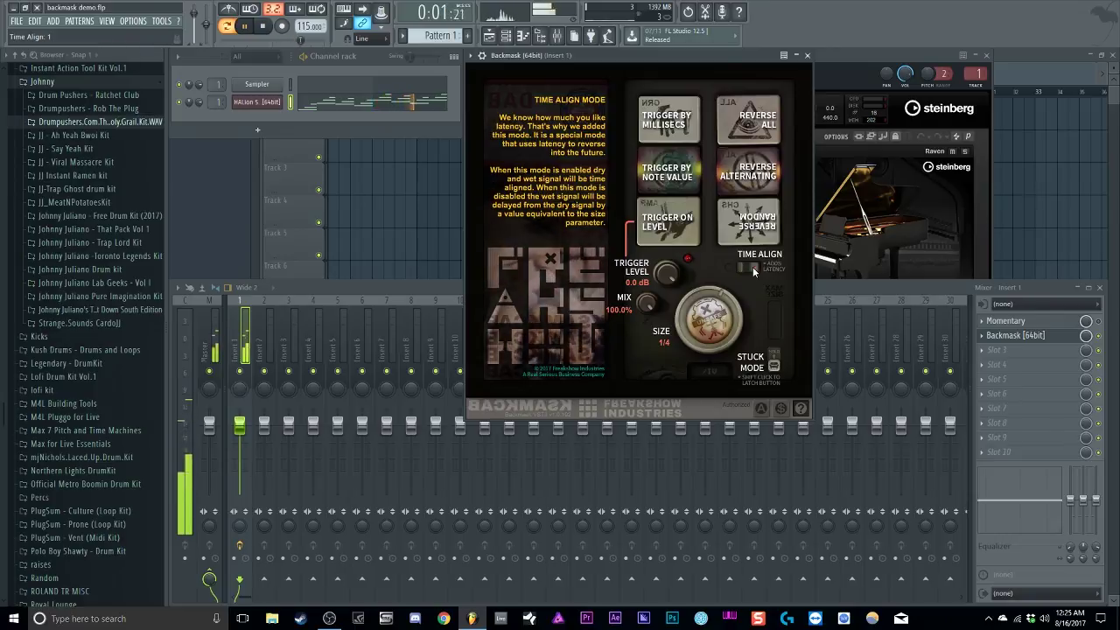
pyautogui.click(266, 27)
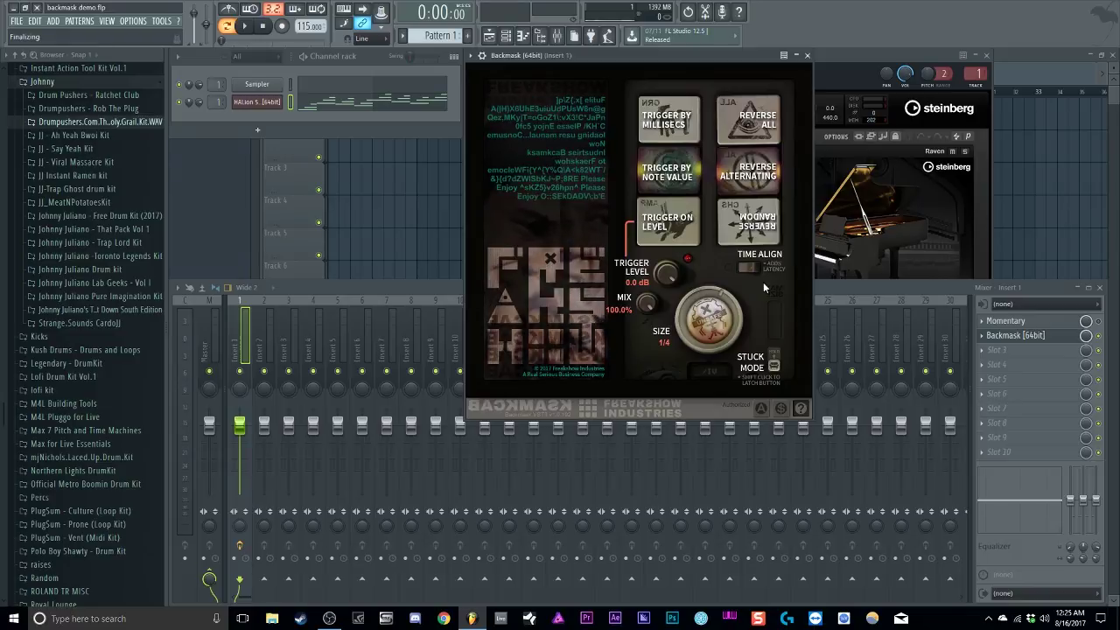
# Step: Play Pattern 1 with Stuck Mode engaged, stop playback, and switch Stuck Mode off
pyautogui.moveTo(780, 375)
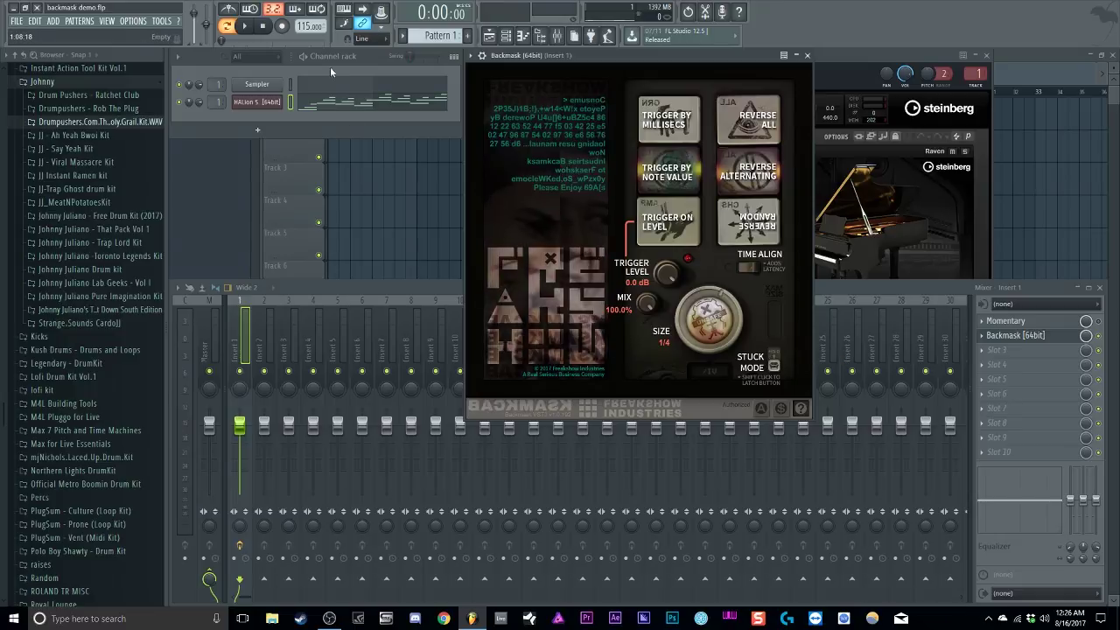
pyautogui.press('space')
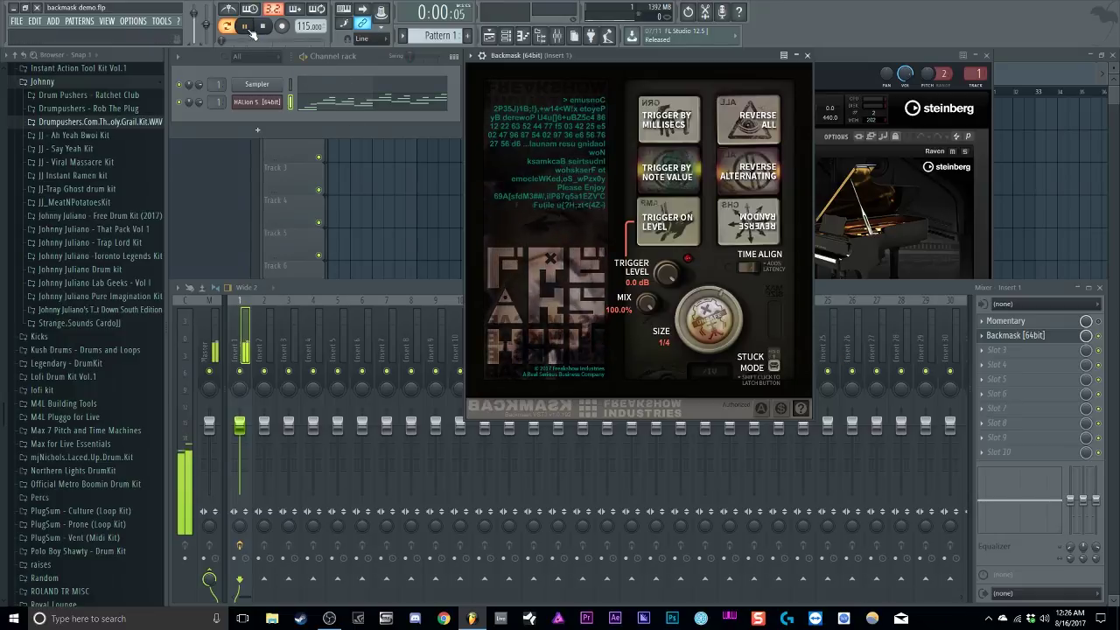
pyautogui.click(775, 366)
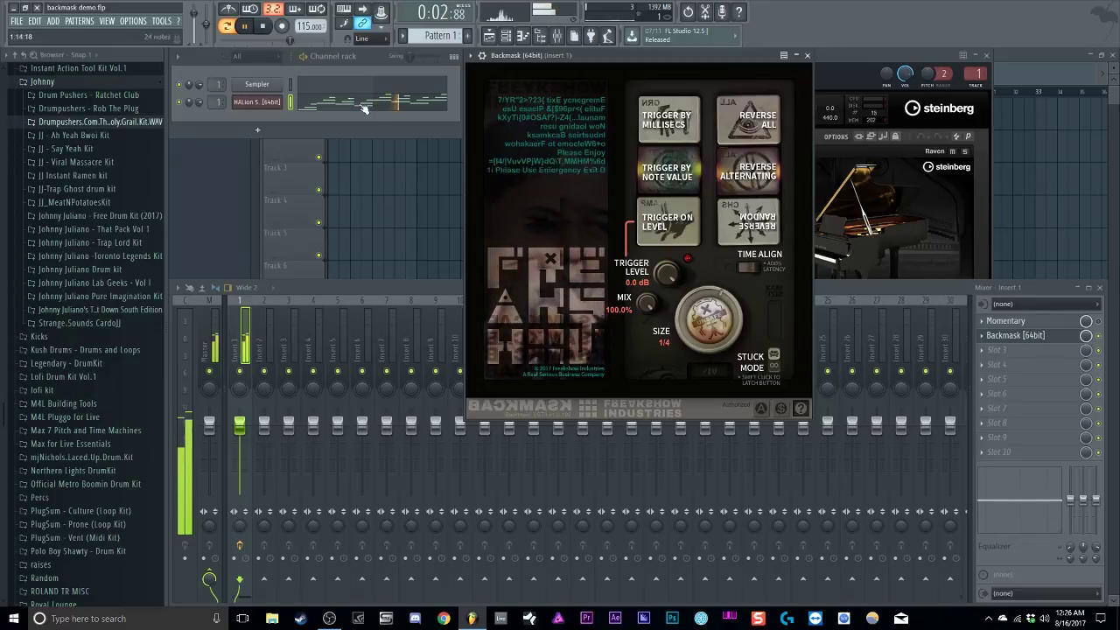
pyautogui.click(264, 26)
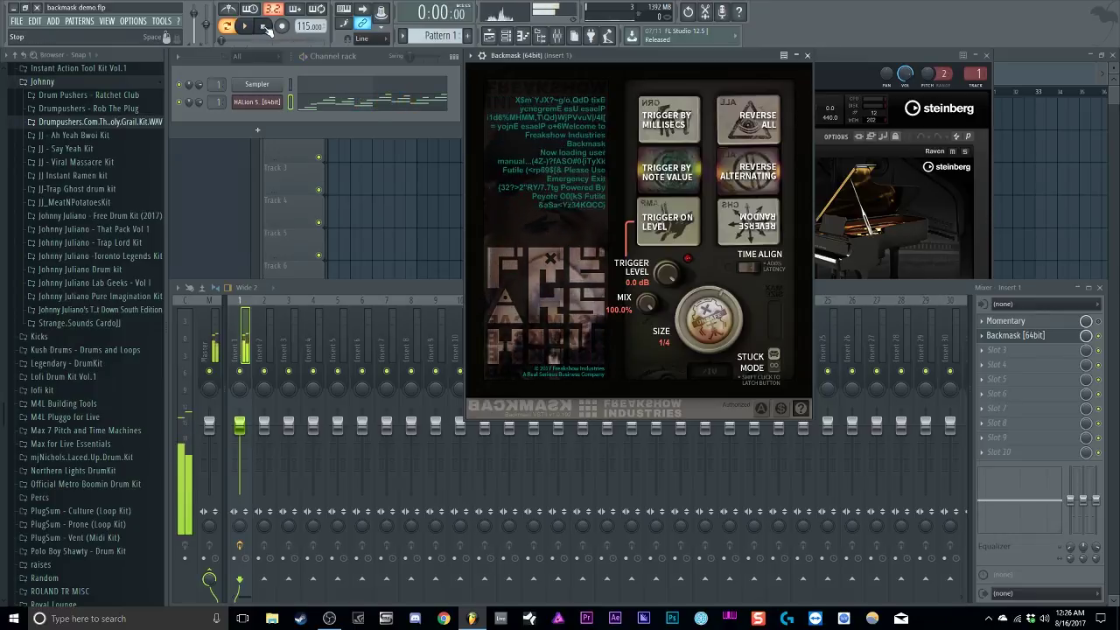
pyautogui.click(775, 365)
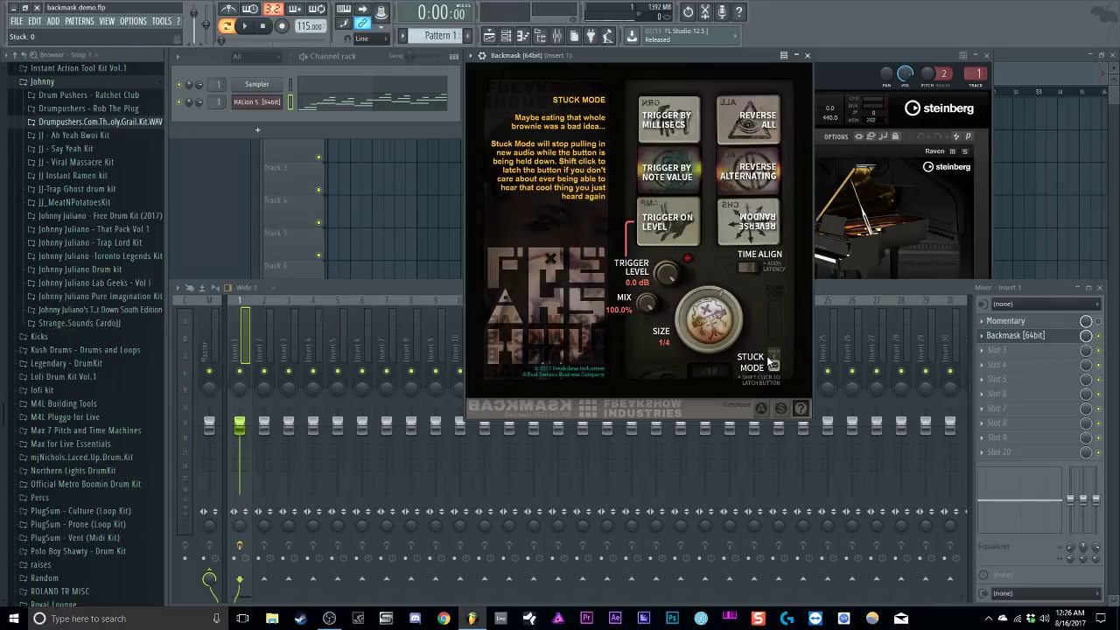
# Step: Hide Backmask's help overlay, switch to Trigger by Millisecs, and vary the size while Pattern 1 plays
pyautogui.click(801, 411)
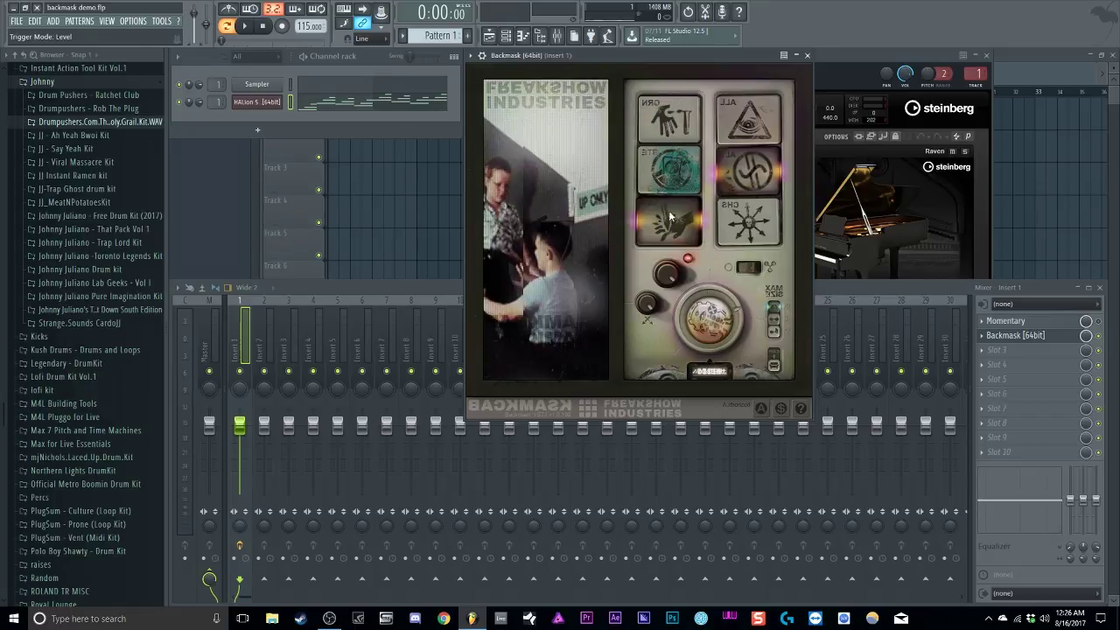
pyautogui.click(672, 175)
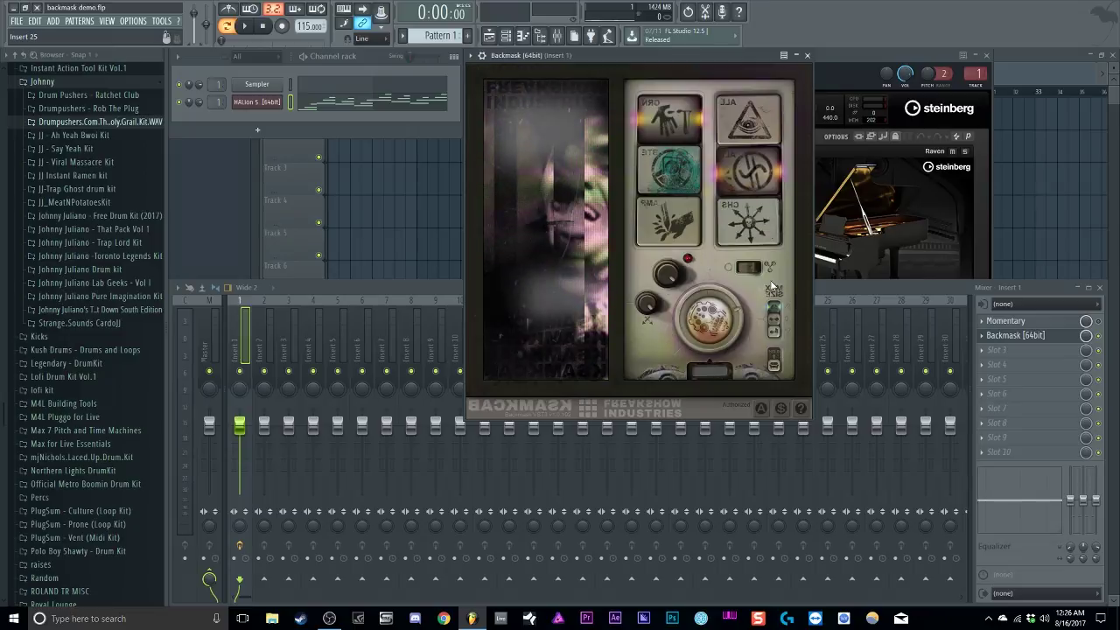
pyautogui.press('space')
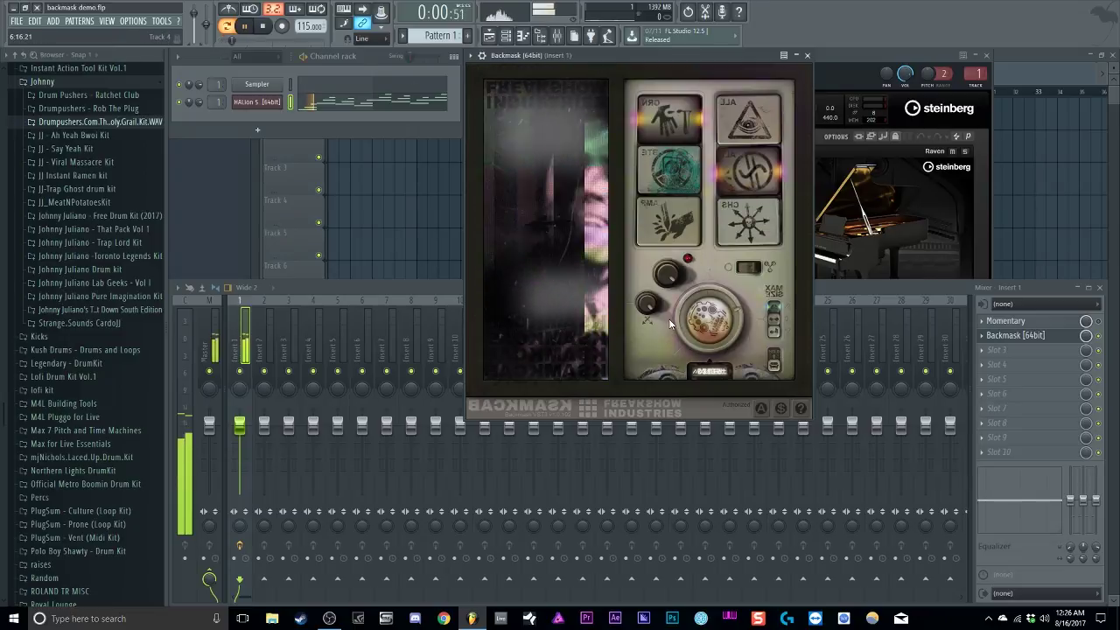
pyautogui.moveTo(694, 335); pyautogui.dragTo(698, 353)
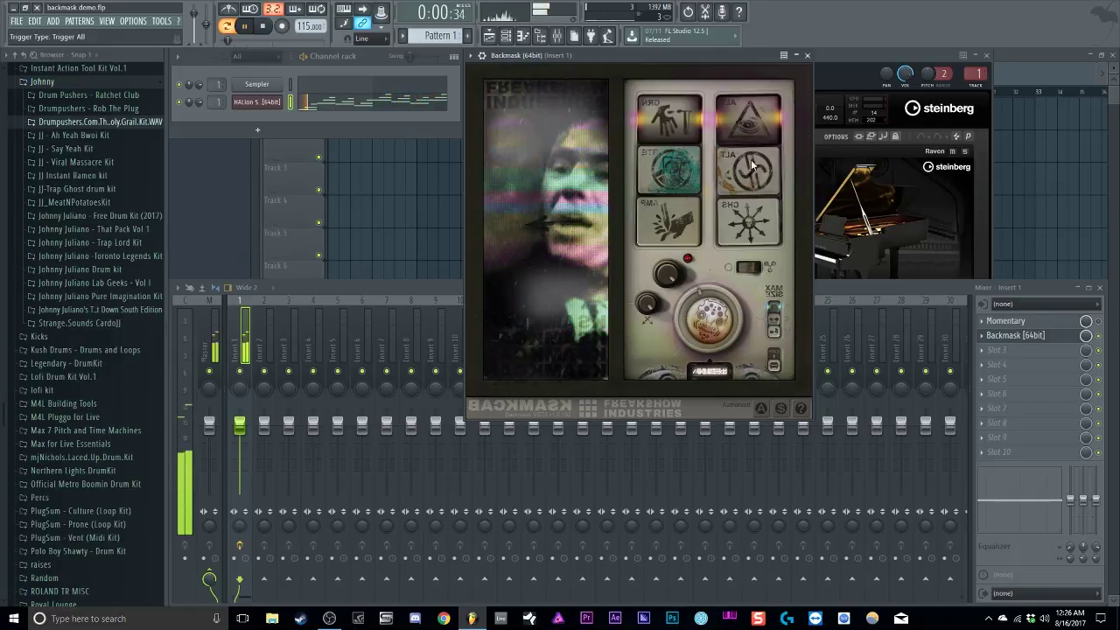
# Step: Try Reverse Random at a size around 0.26, switch to Trigger on Level with Reverse Alternating, and reduce the size to about 0.08
pyautogui.click(759, 209)
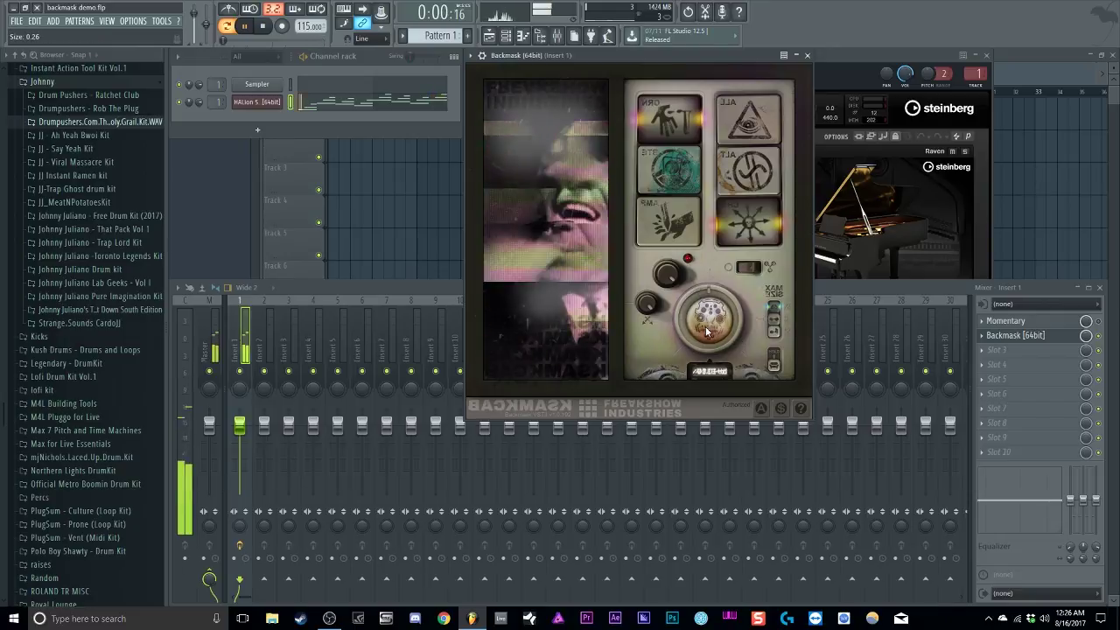
pyautogui.moveTo(701, 317); pyautogui.dragTo(700, 310)
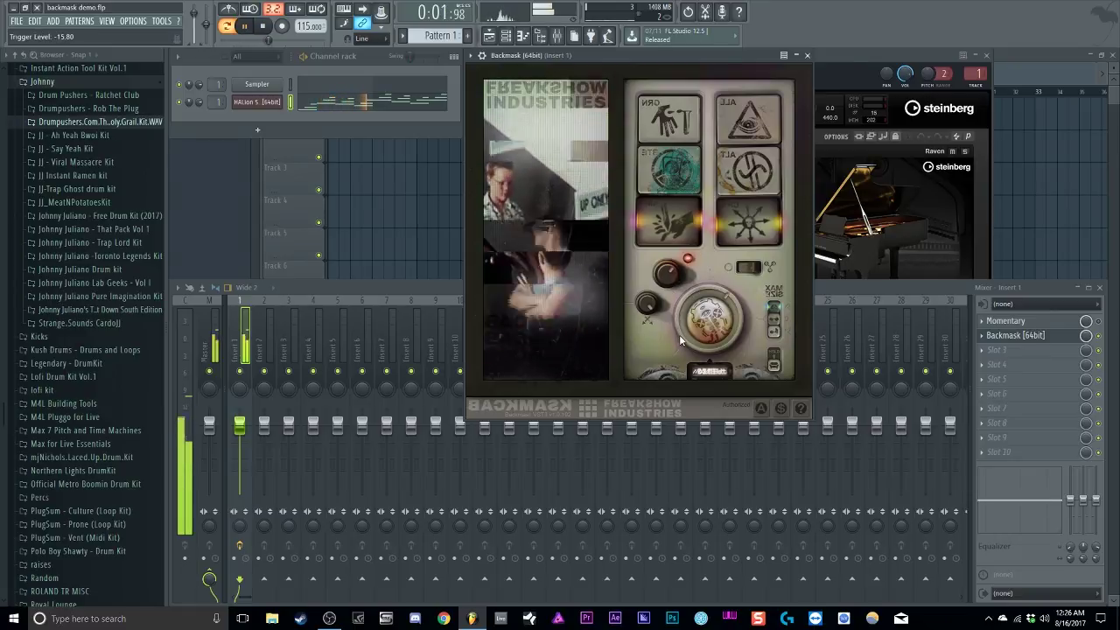
pyautogui.moveTo(689, 337); pyautogui.dragTo(711, 373)
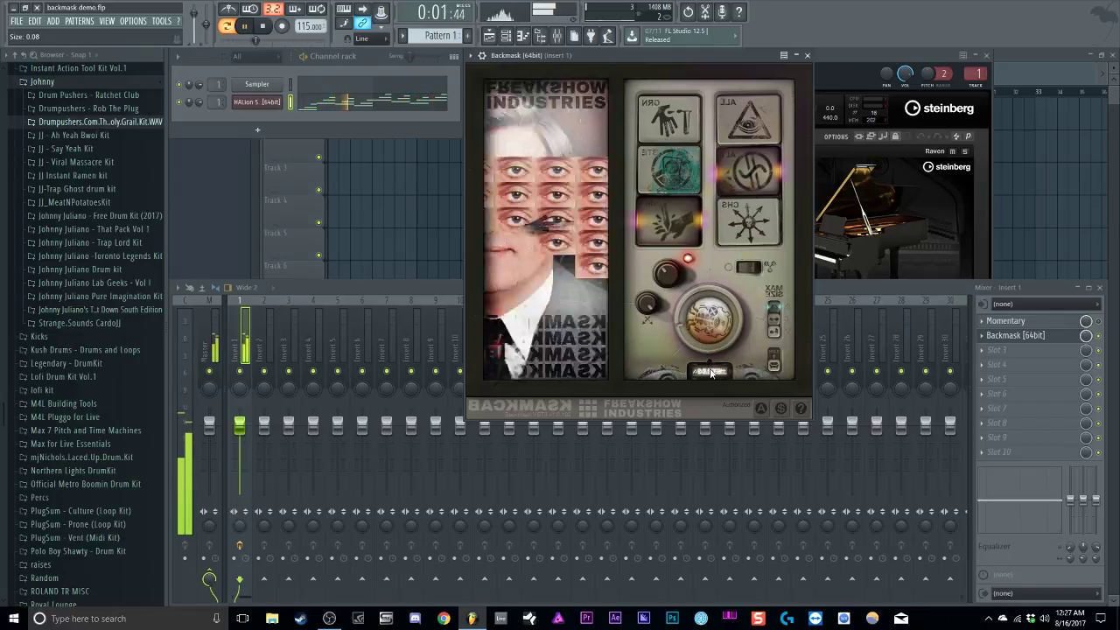
# Step: Switch Backmask to Trigger by Note Value and try sizes of 1/16 dot and 1/2 during playback
pyautogui.click(710, 373)
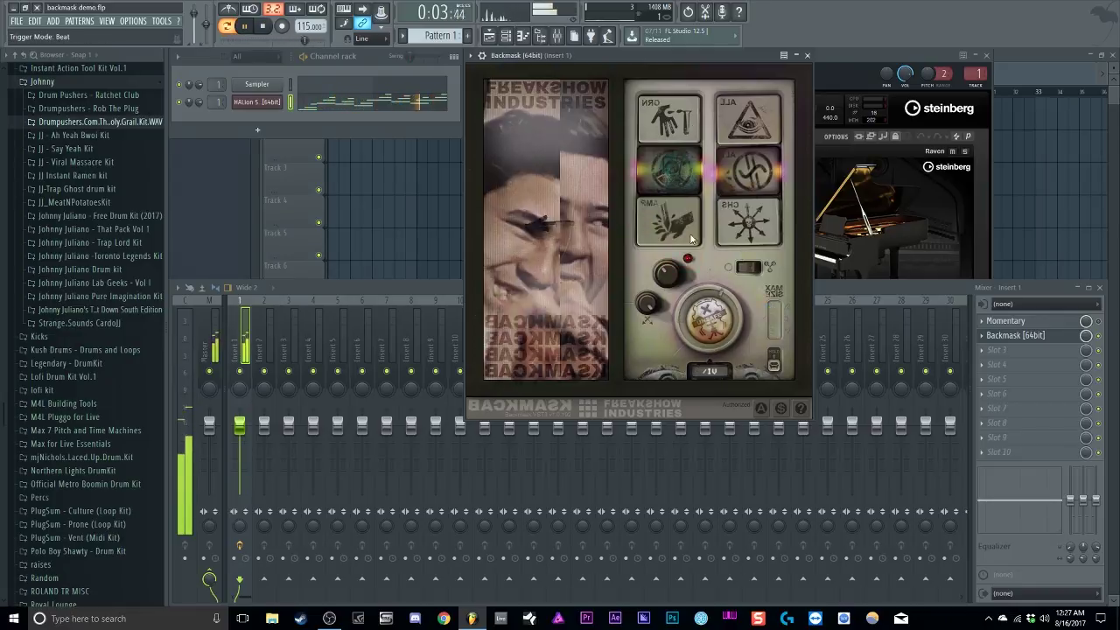
pyautogui.click(698, 371)
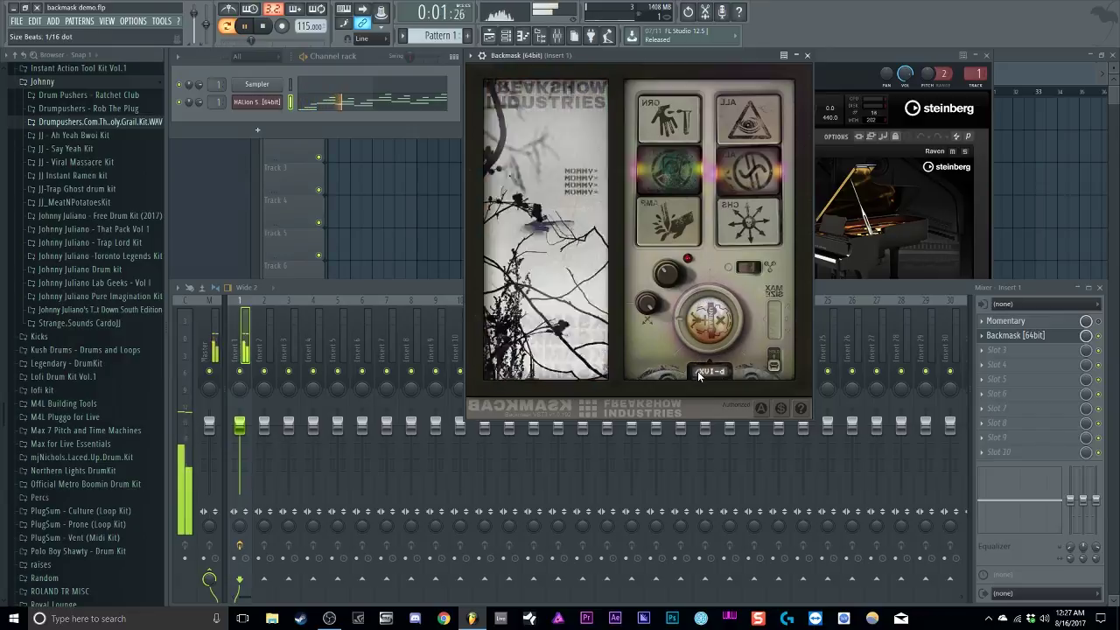
pyautogui.moveTo(699, 374); pyautogui.dragTo(685, 273)
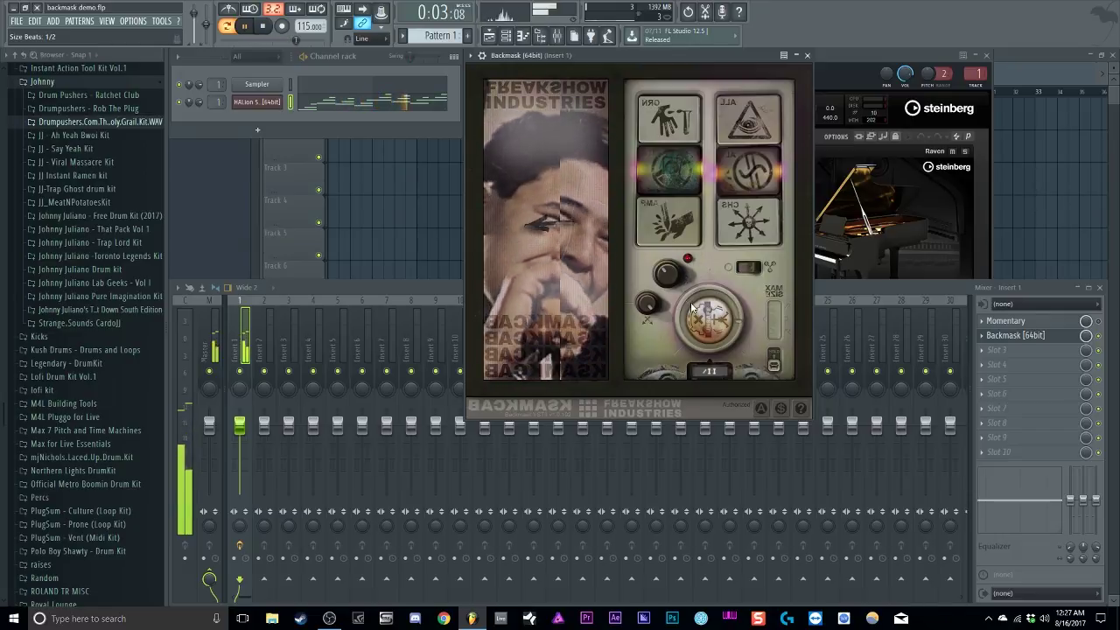
# Step: Show the help overlay, stop playback, set Backmask's size to 1/4, and hide the overlay again
pyautogui.click(799, 408)
pyautogui.click(272, 27)
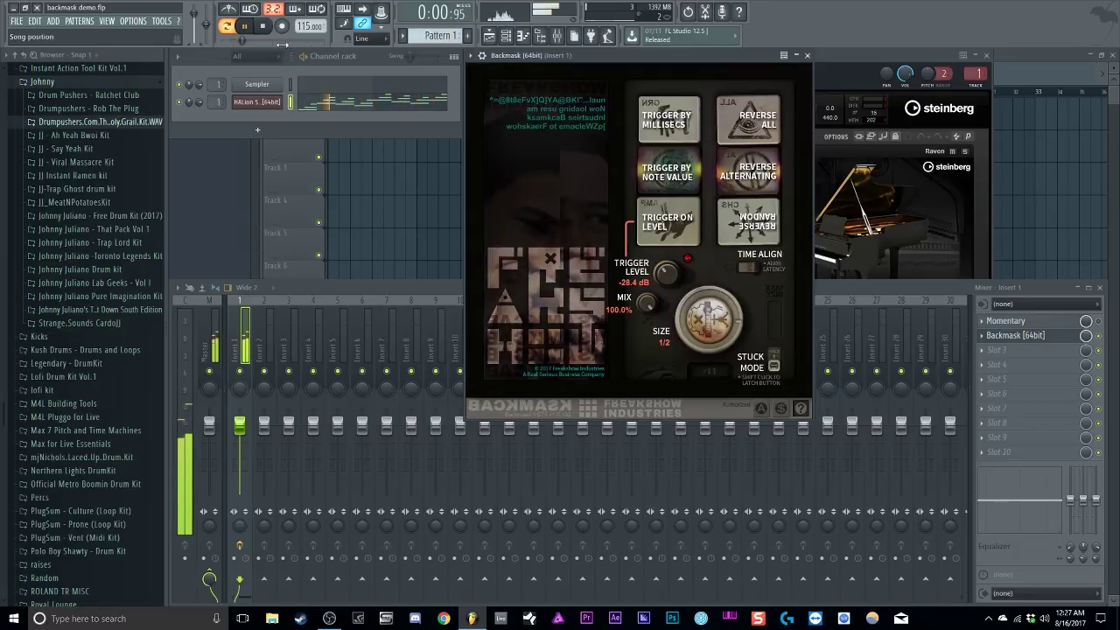
pyautogui.scroll(-1, 684, 347)
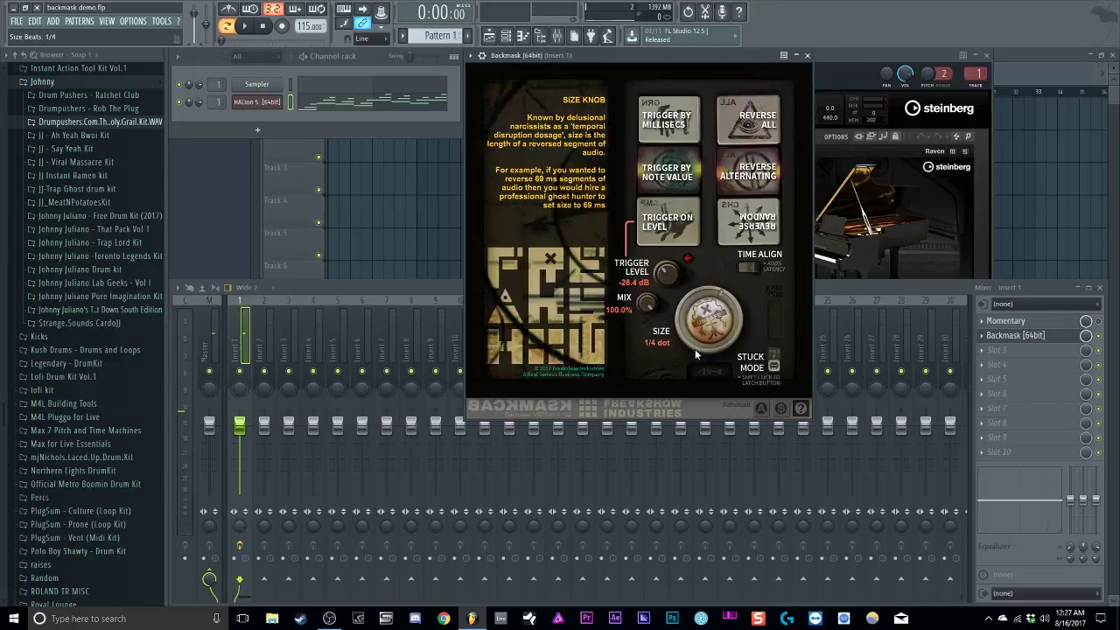
pyautogui.click(800, 408)
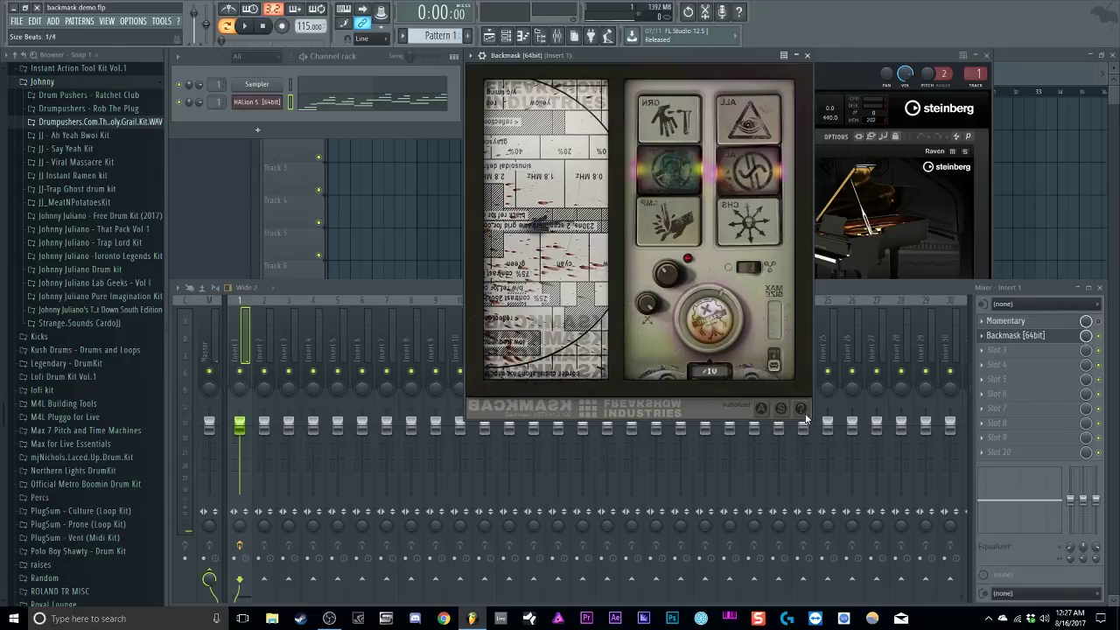
pyautogui.click(664, 274)
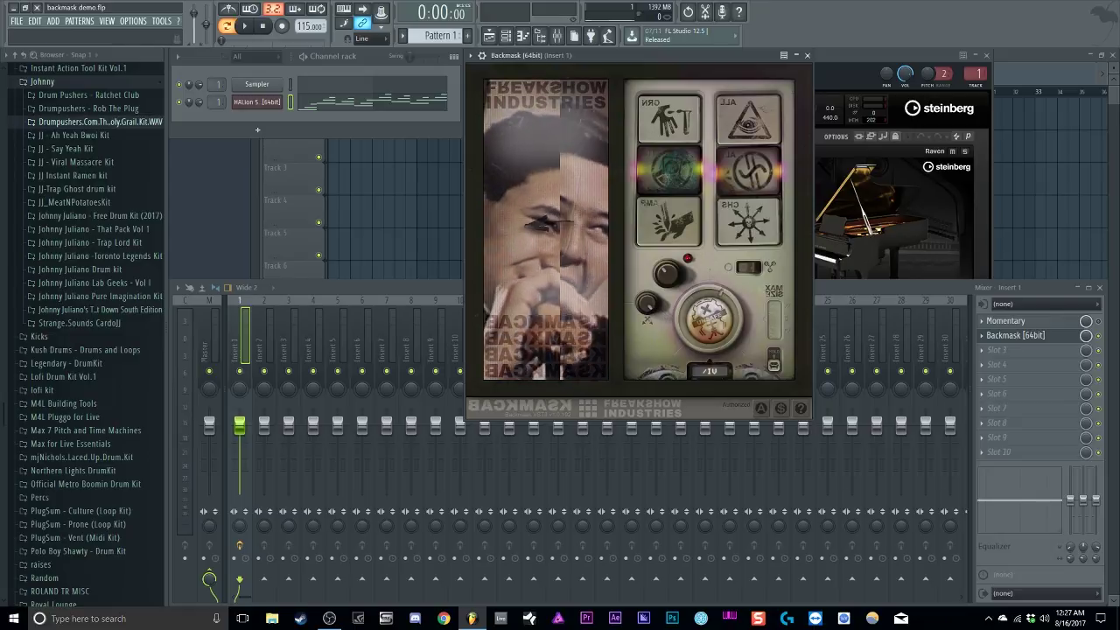
# Step: Open the Momentary effect on Insert 1 and enable it while Pattern 1 plays
pyautogui.click(1066, 327)
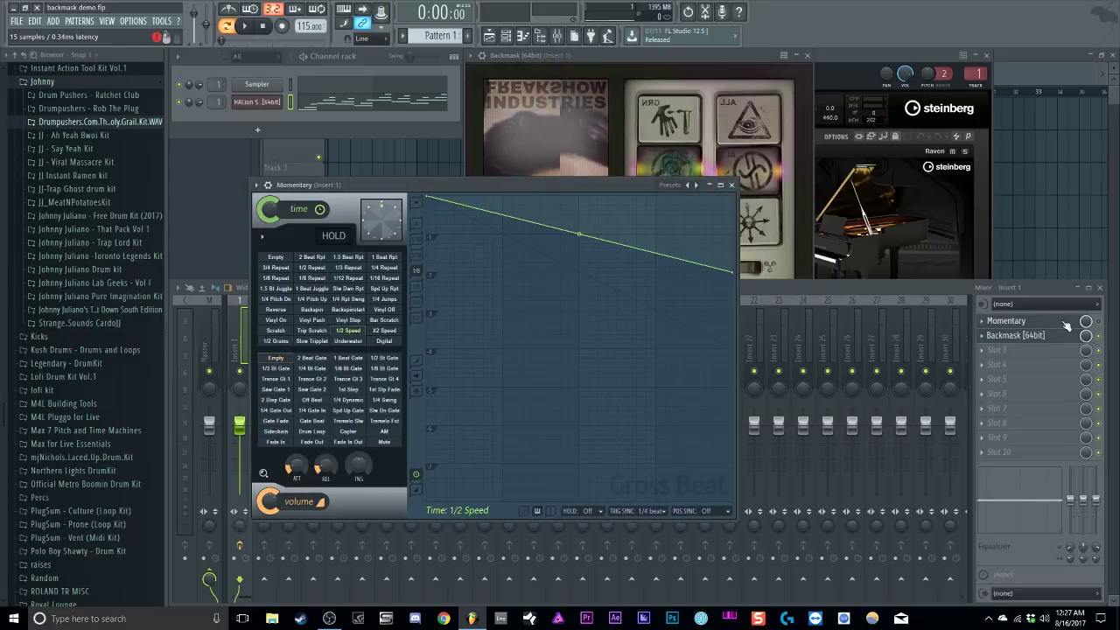
pyautogui.press('space')
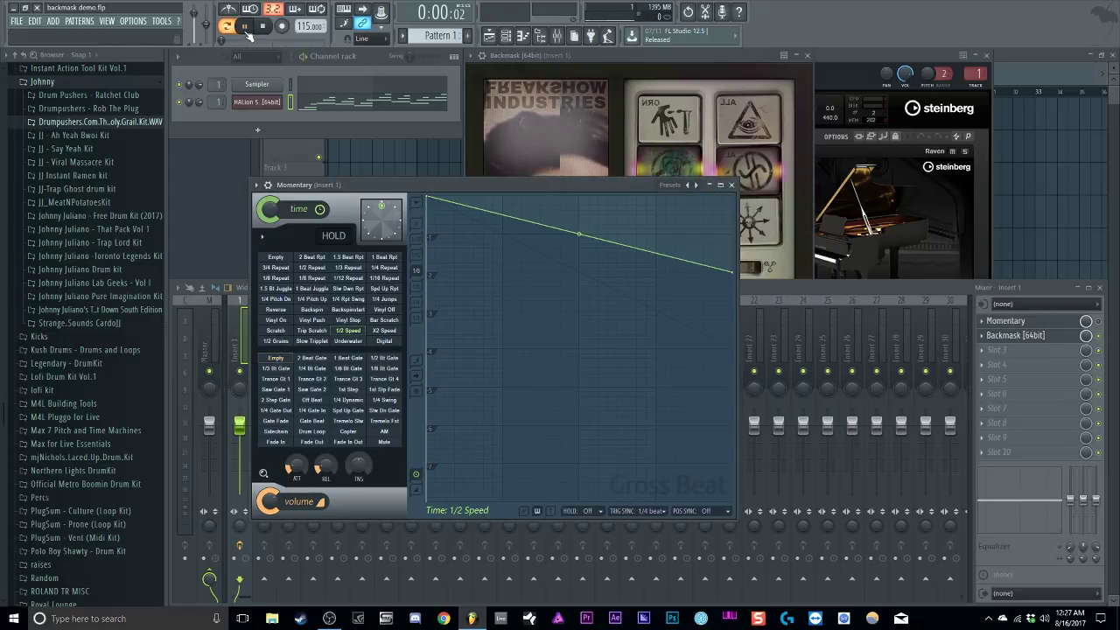
pyautogui.click(1092, 326)
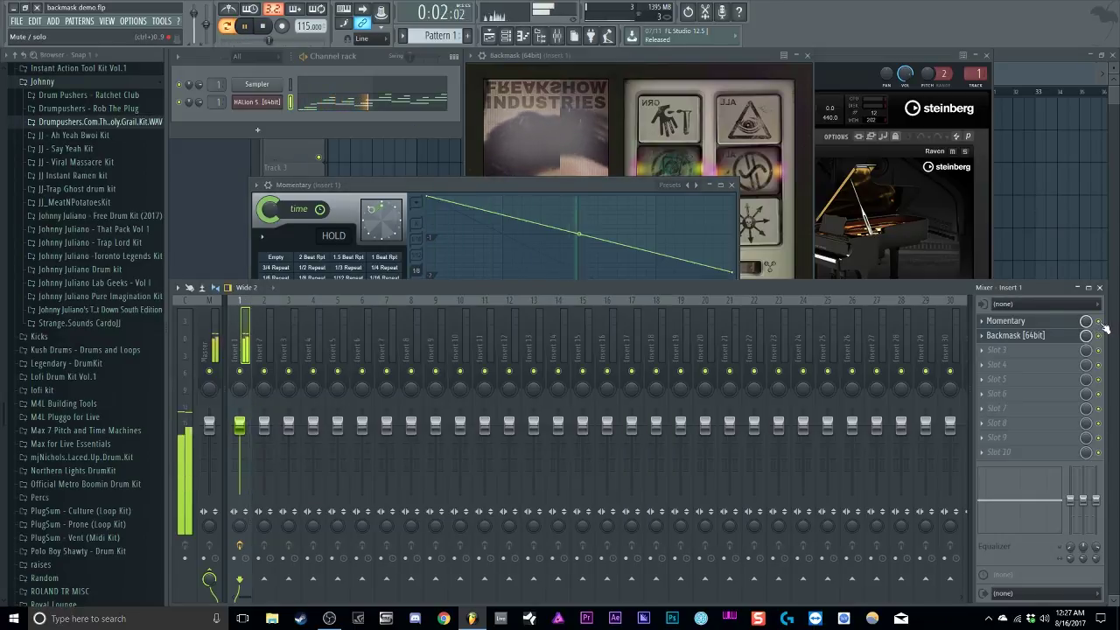
# Step: Audition Backmask at size 1/8 trip with alternating and Trigger Random reversal, return to alternating at size 1/4, and stop playback
pyautogui.click(723, 78)
pyautogui.moveTo(709, 319); pyautogui.dragTo(708, 375)
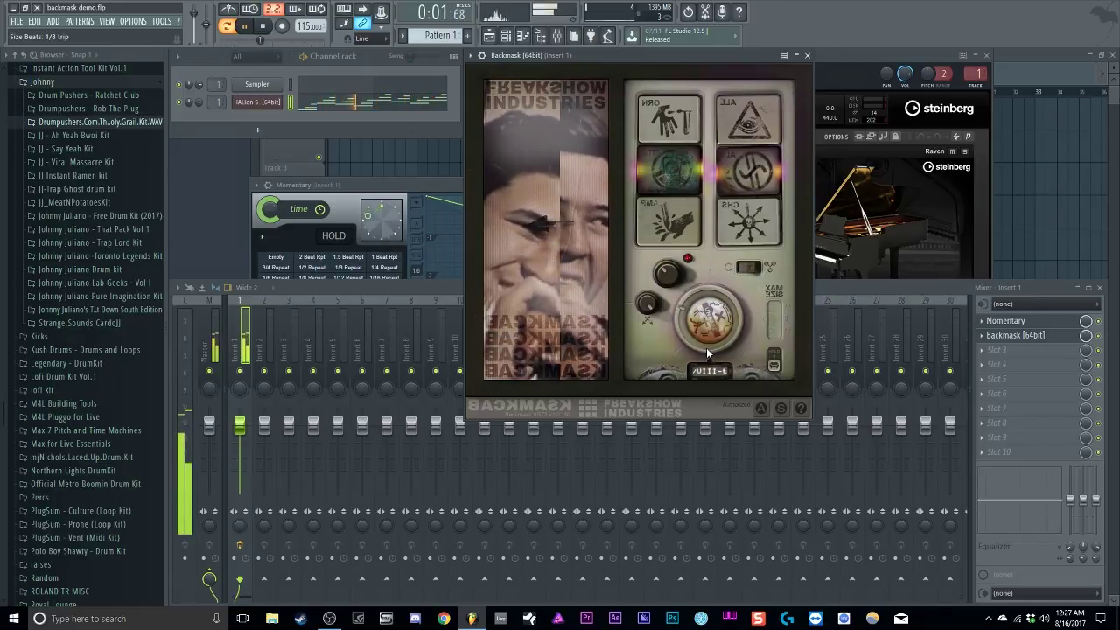
pyautogui.click(751, 212)
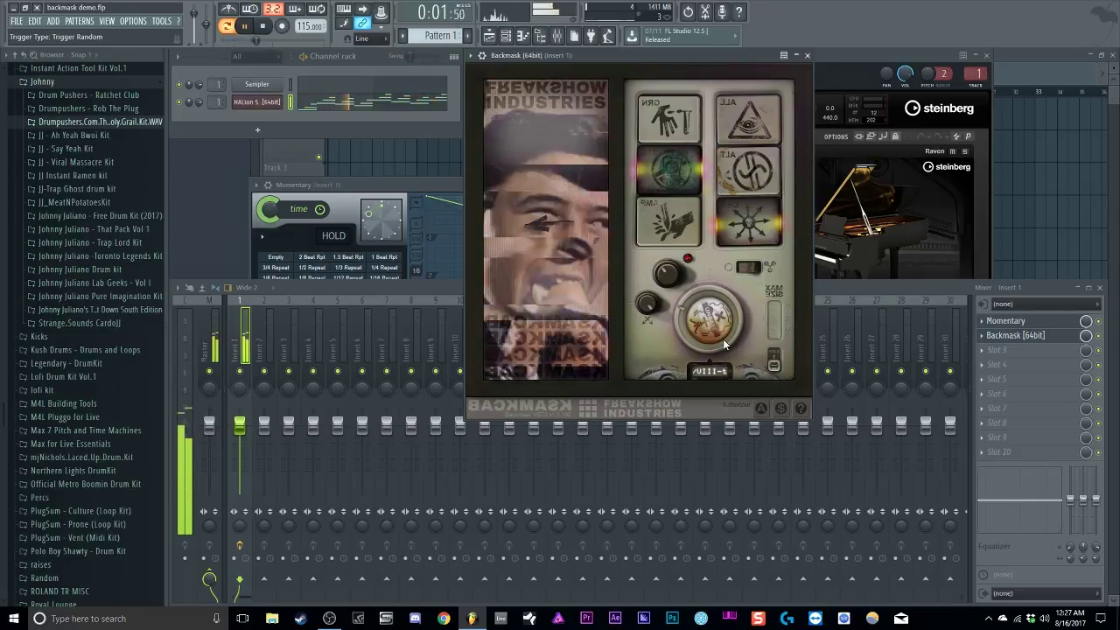
pyautogui.moveTo(724, 344); pyautogui.dragTo(720, 295)
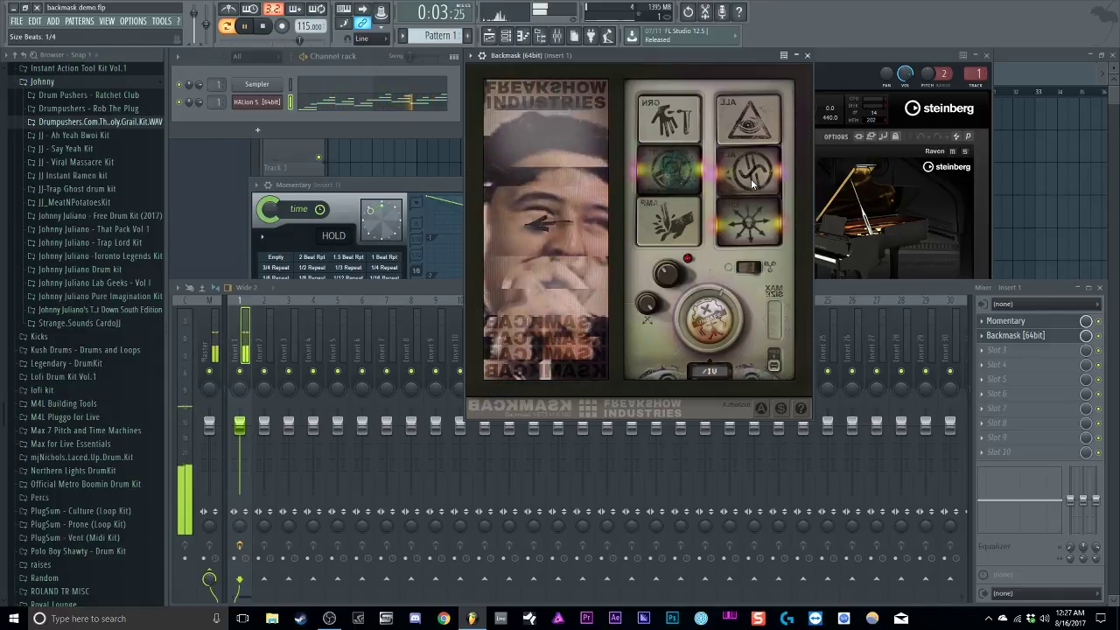
pyautogui.click(263, 26)
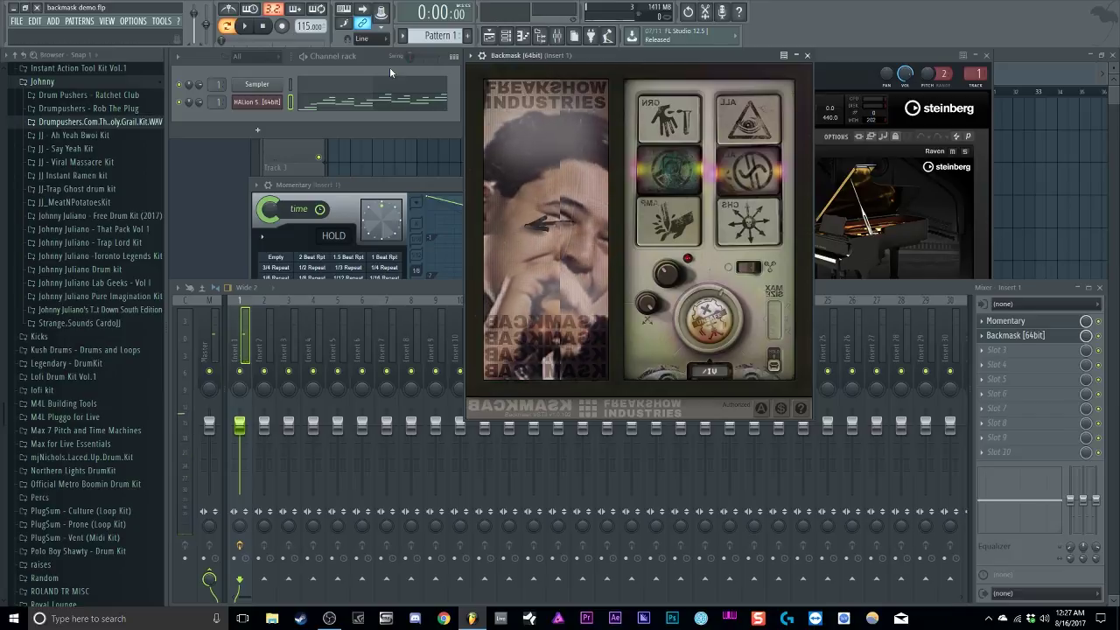